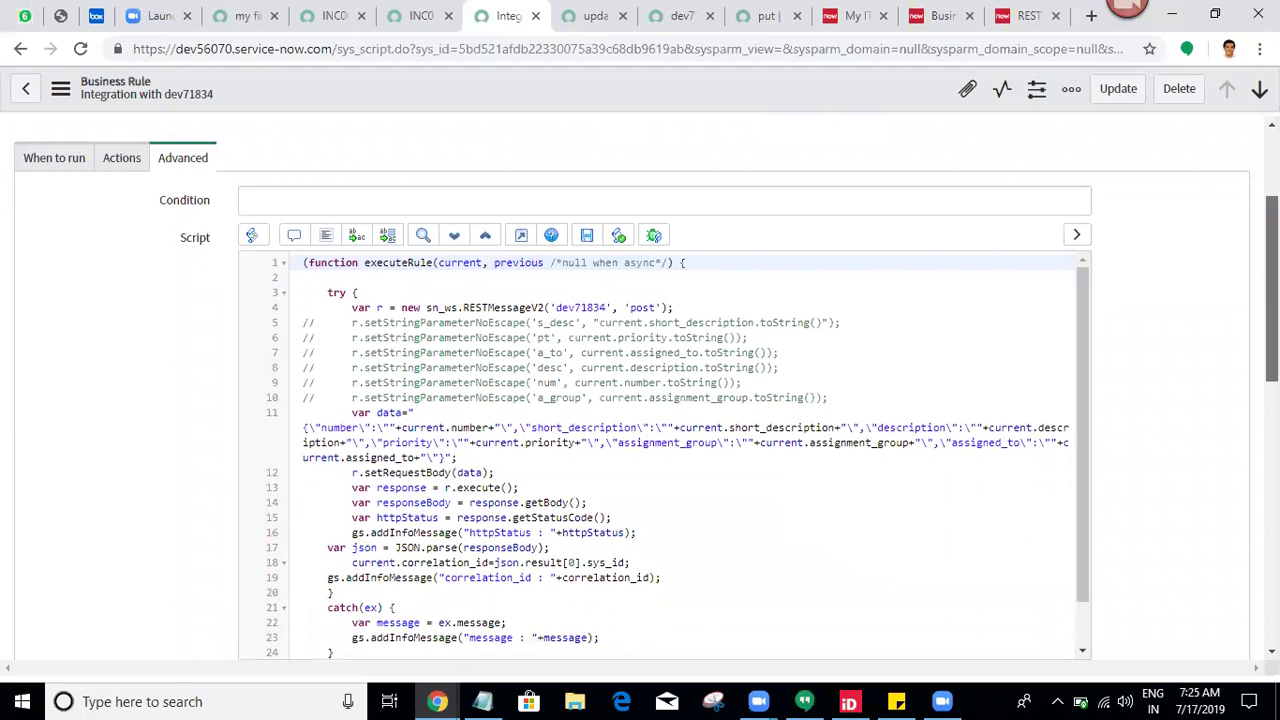
Step: Change the result array index to 1 in the script's current.correlation_id assignment and save the business rule
scroll(907, 454, "down", 1)
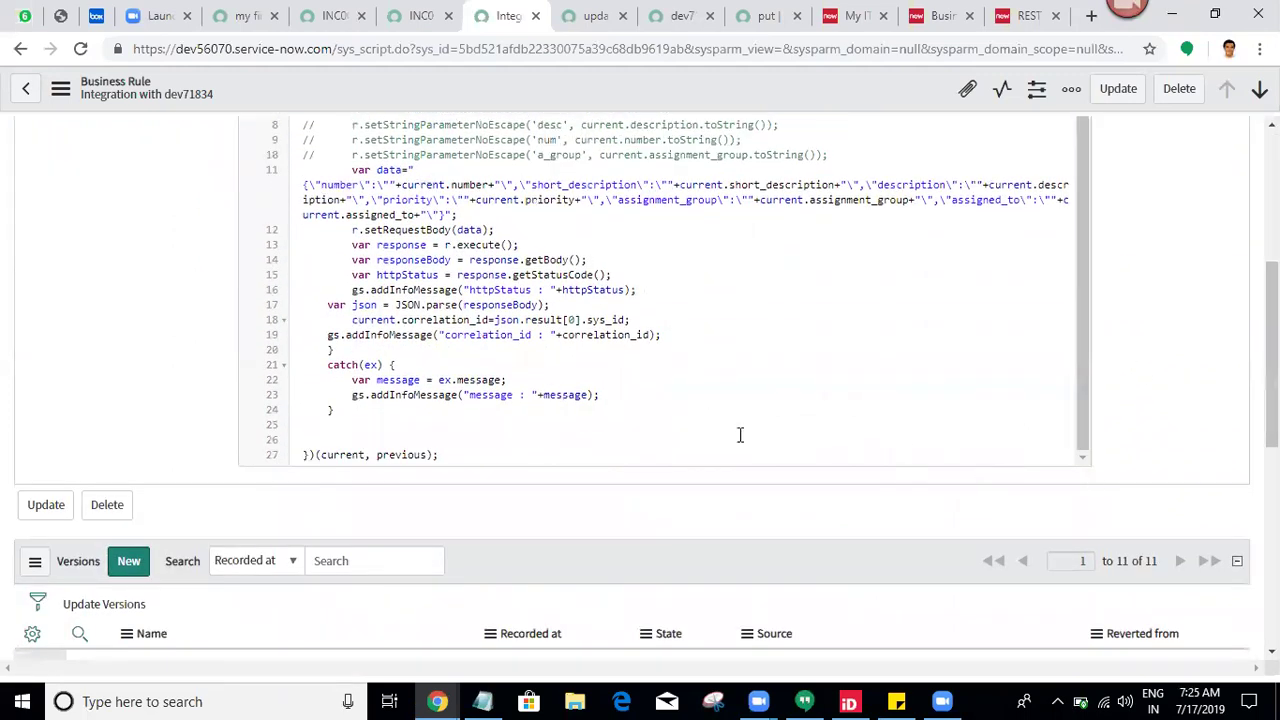
left_click(574, 320)
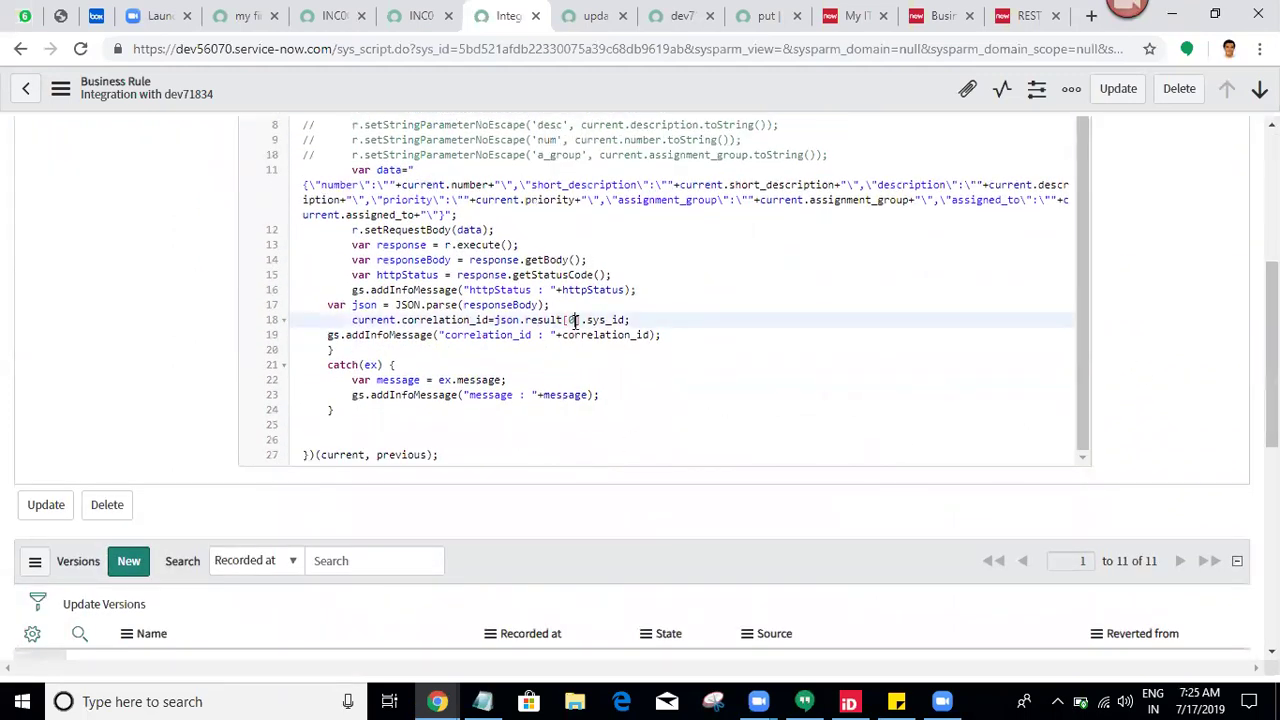
key("BackSpace")
type("1")
right_click(596, 73)
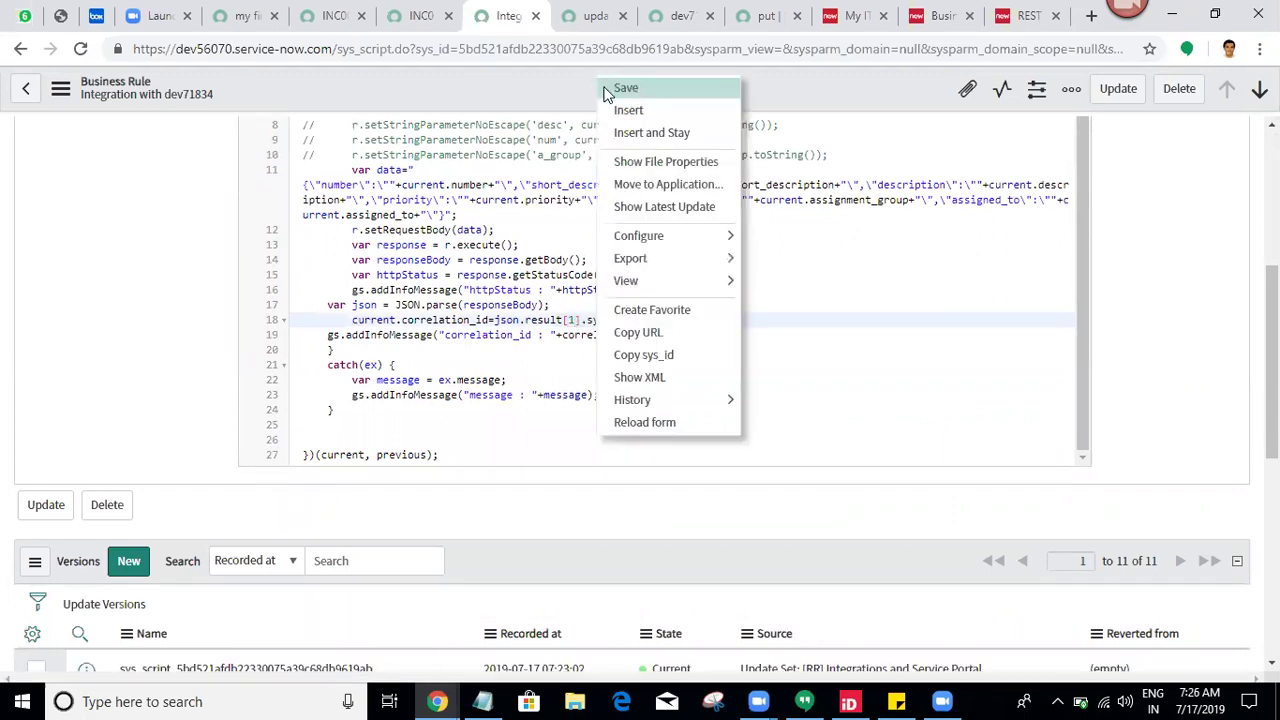
left_click(606, 92)
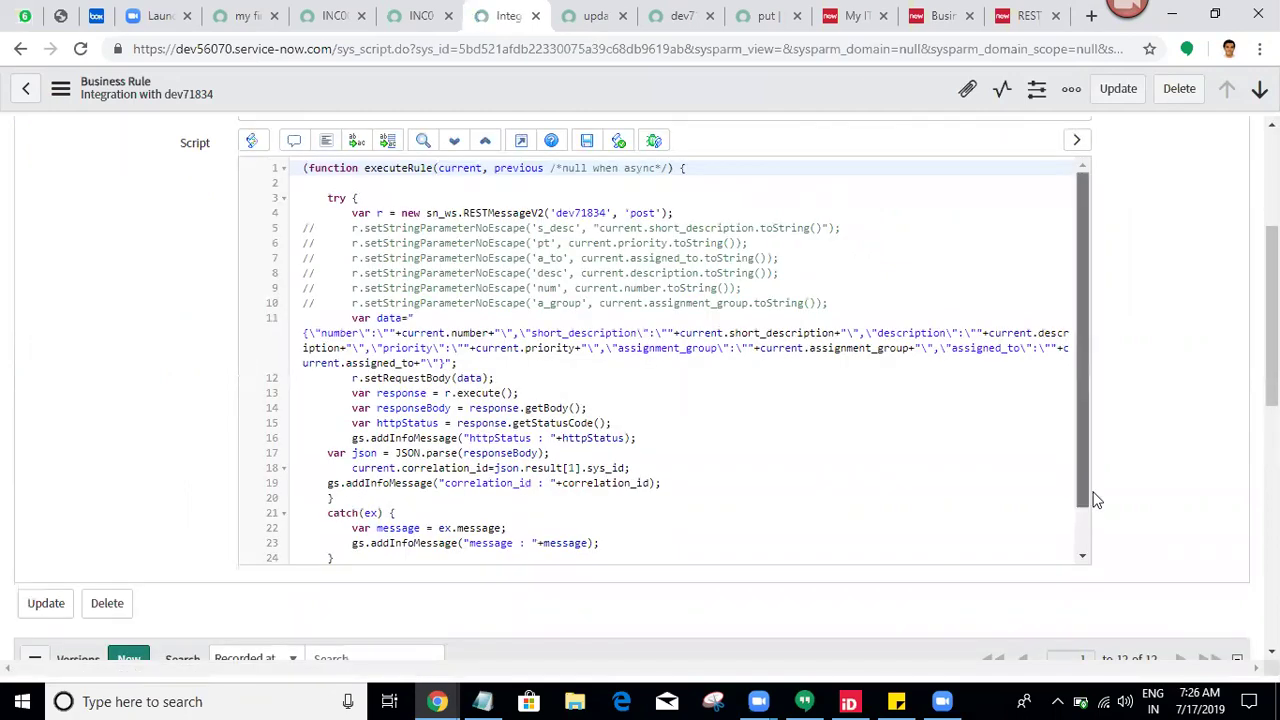
Step: Add the line gs.addInfoMessage(json); directly below the JSON.parse statement in the script and save the business rule
left_click_drag(1087, 431, 1094, 549)
double_click(358, 405)
left_click(578, 400)
key("Return")
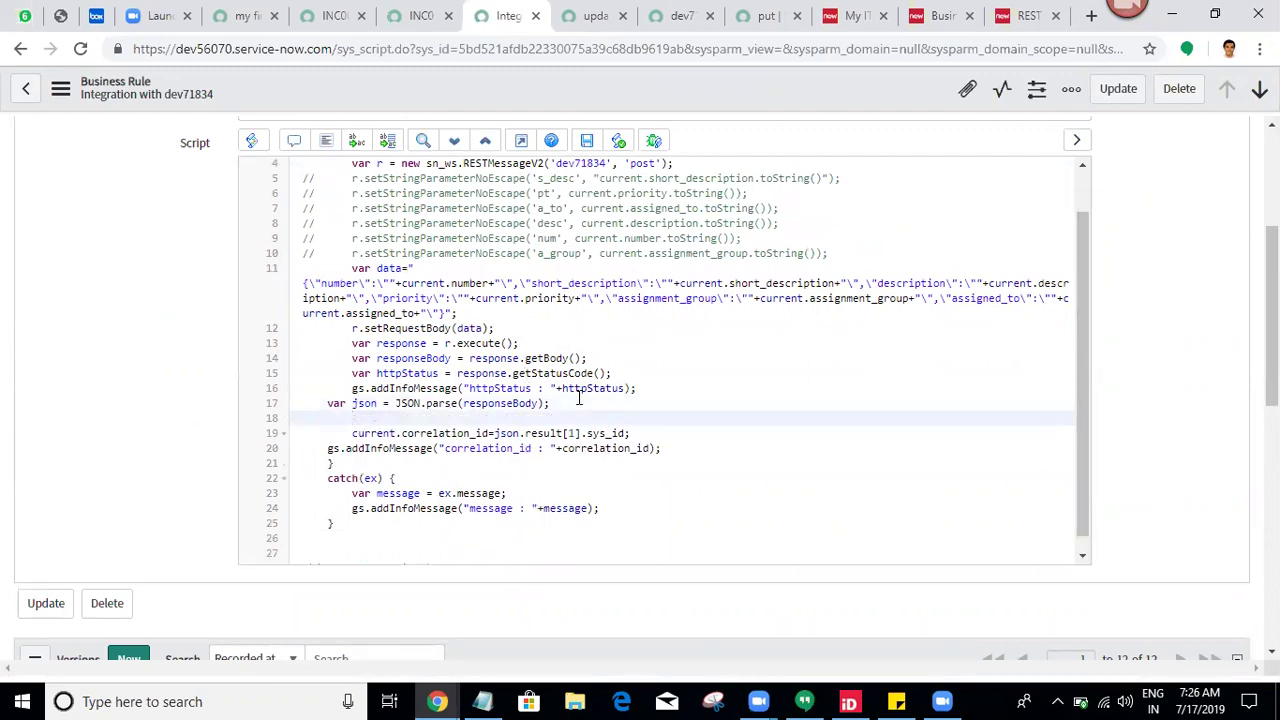
type("gs.add")
key("Down")
key("Return")
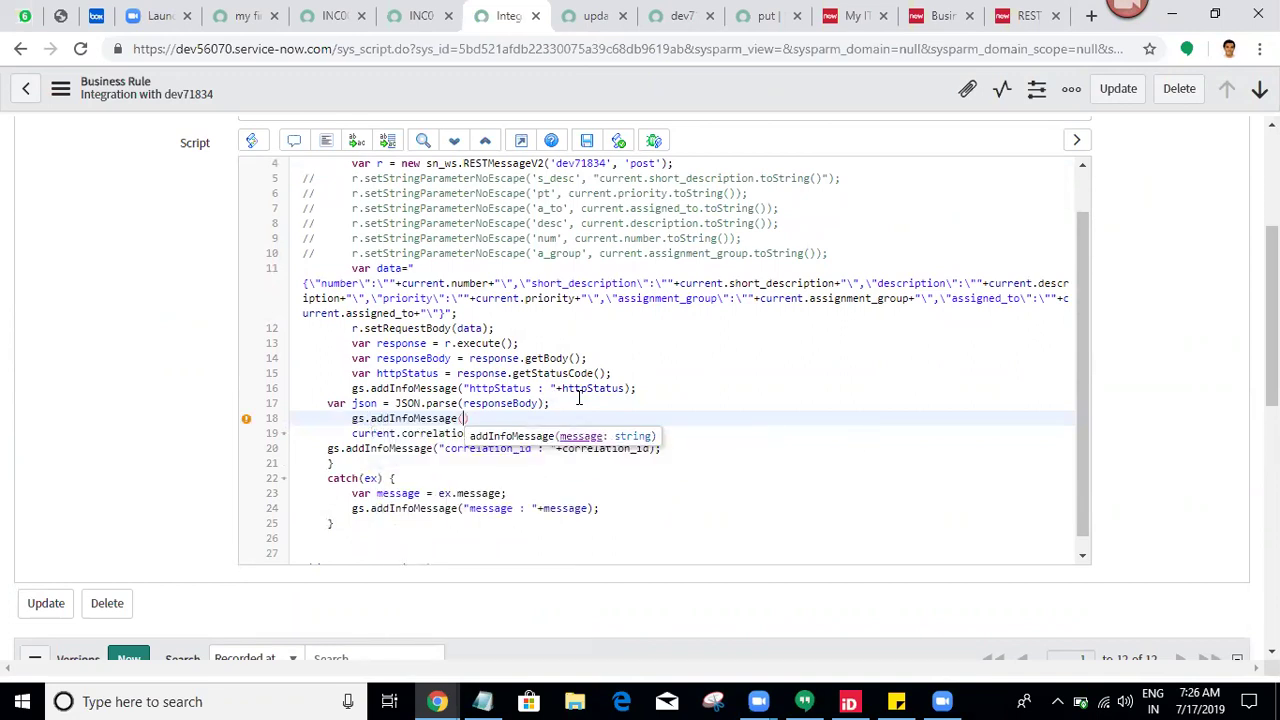
type("json")
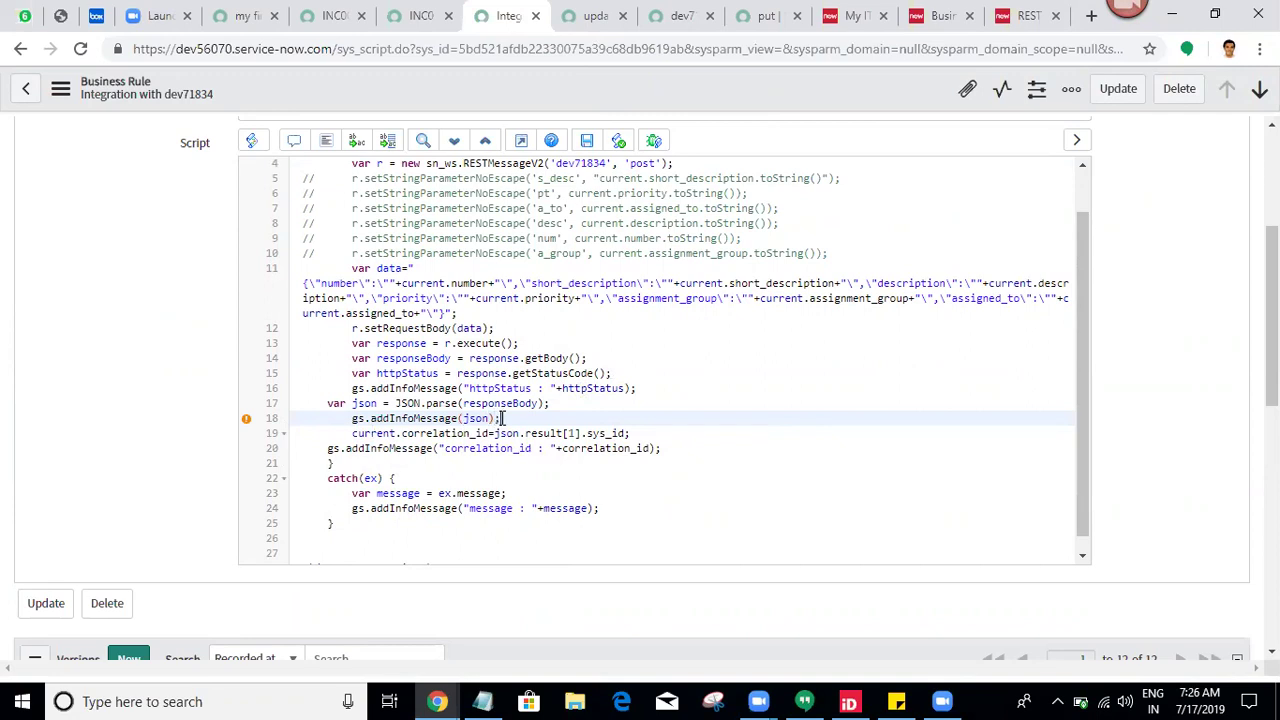
right_click(557, 79)
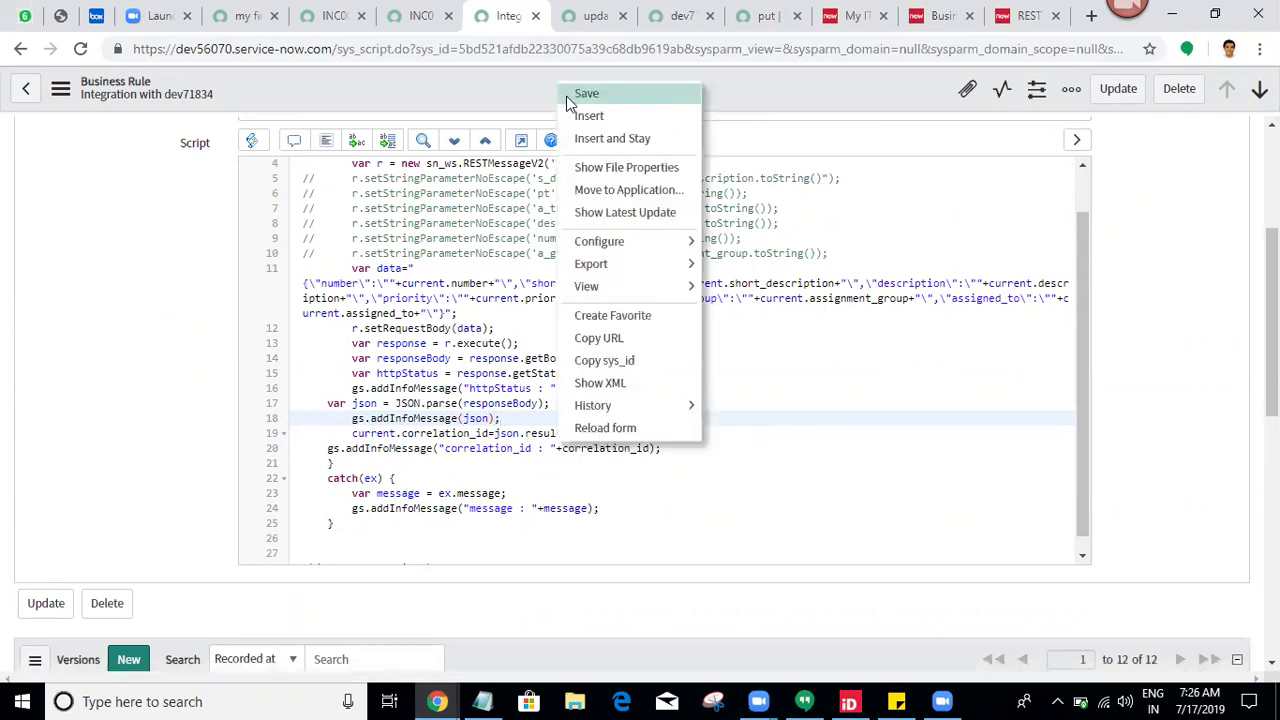
left_click(566, 96)
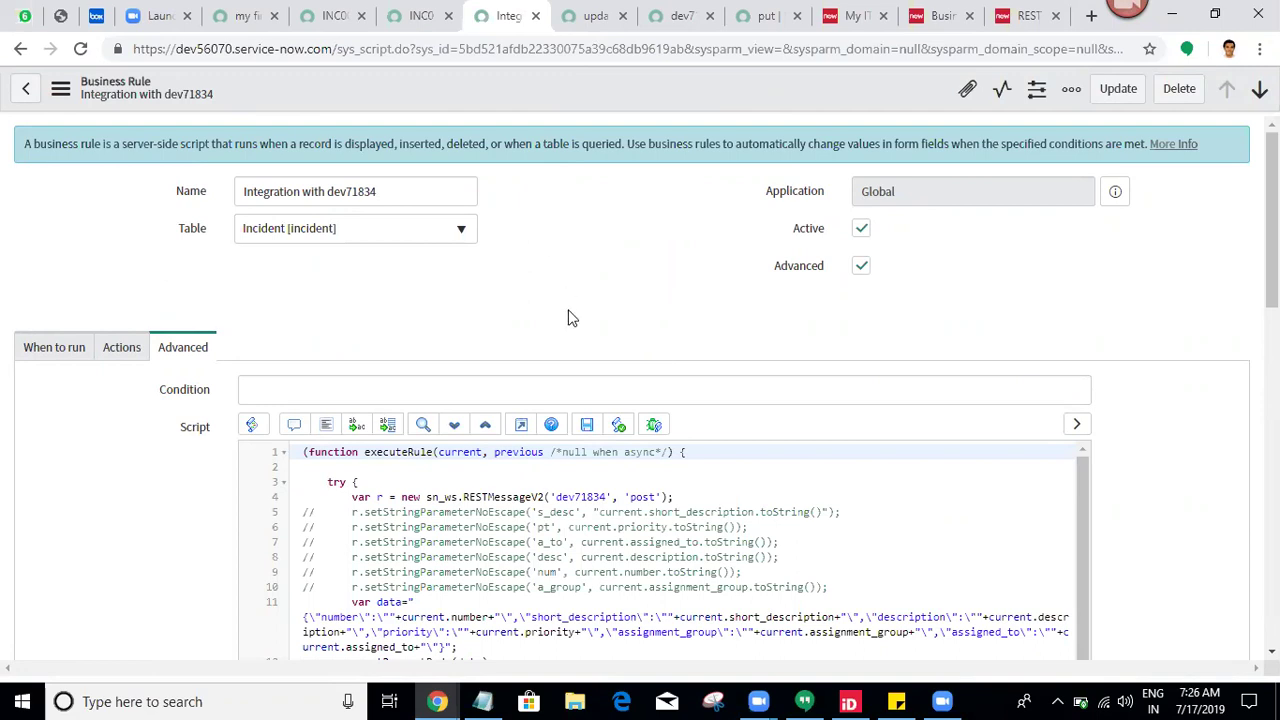
scroll(570, 318, "down", 1)
scroll(640, 400, "down", 10)
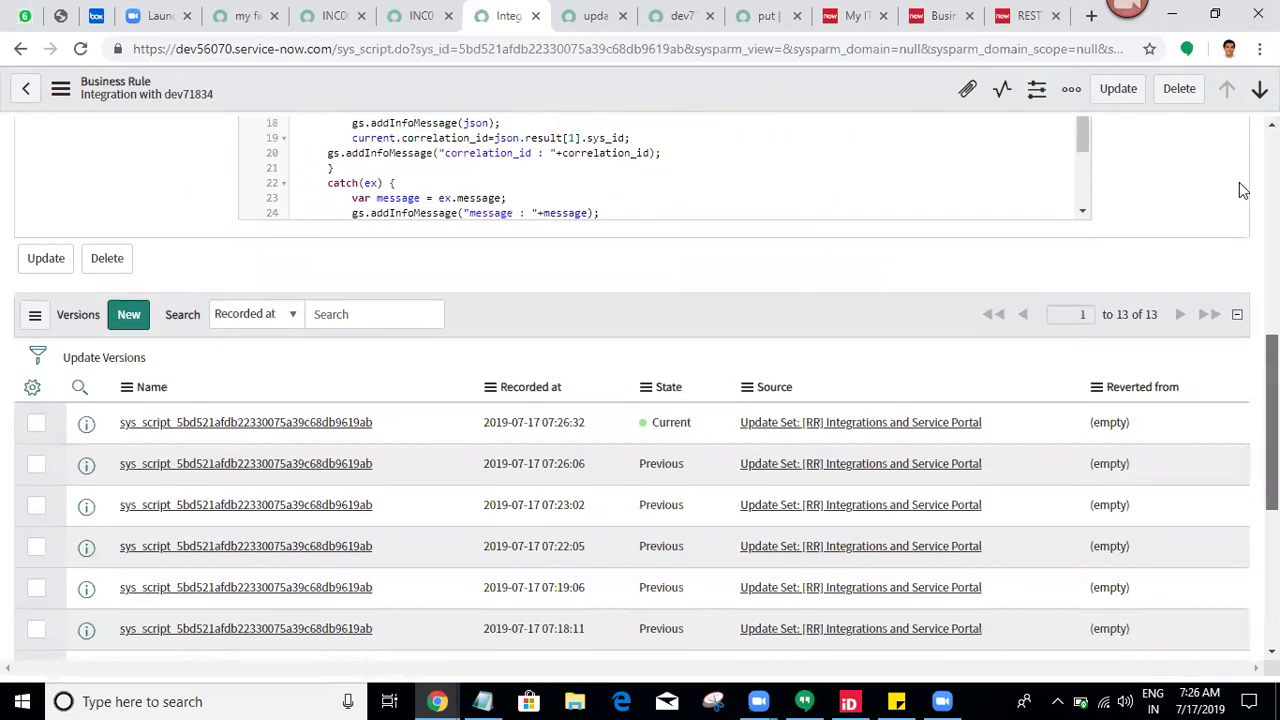
scroll(640, 400, "up", 10)
Step: Open a blank incident form on dev56070 by replacing the sys_id in the incident's URL with -1
left_click(415, 15)
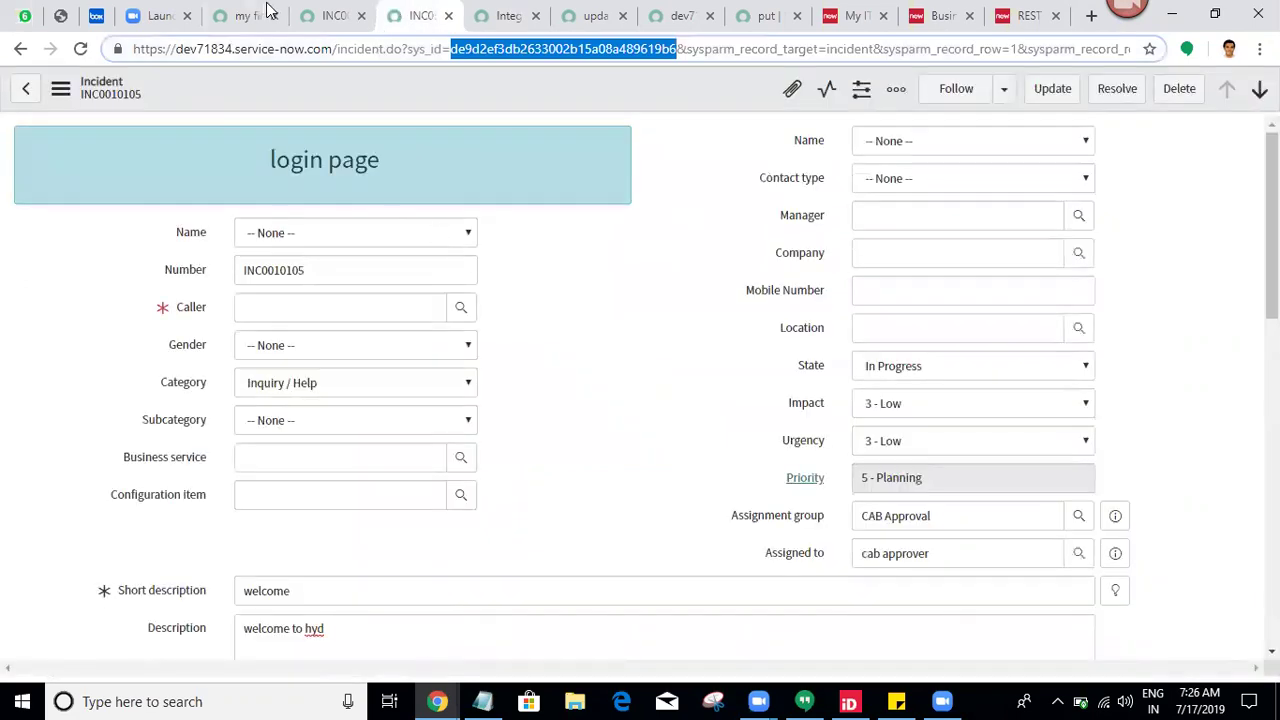
left_click(328, 15)
double_click(472, 48)
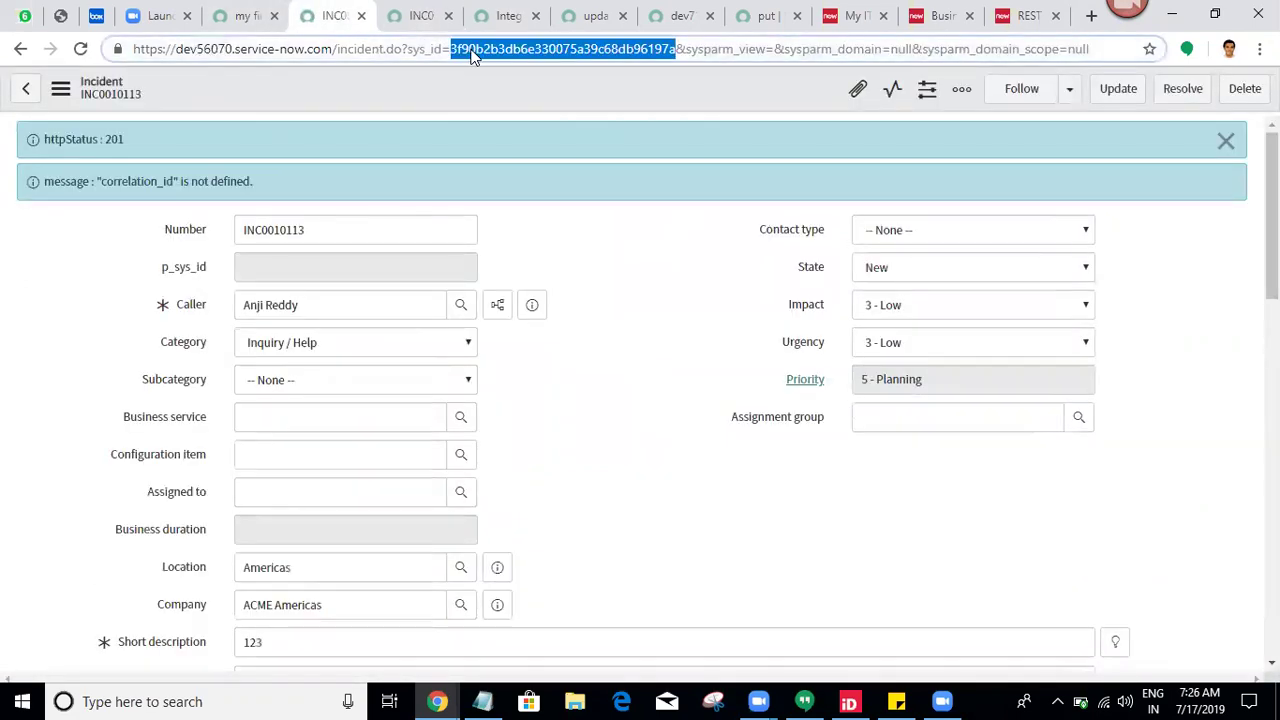
key("BackSpace")
type("-1")
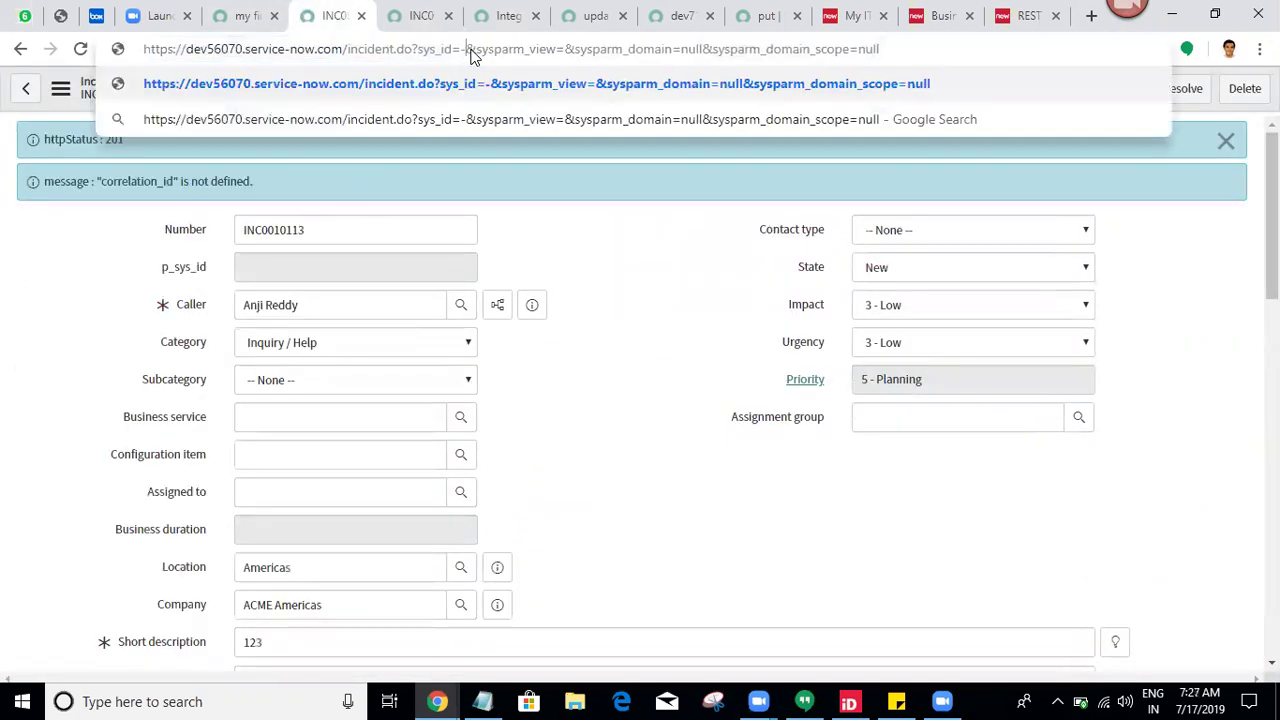
key("Return")
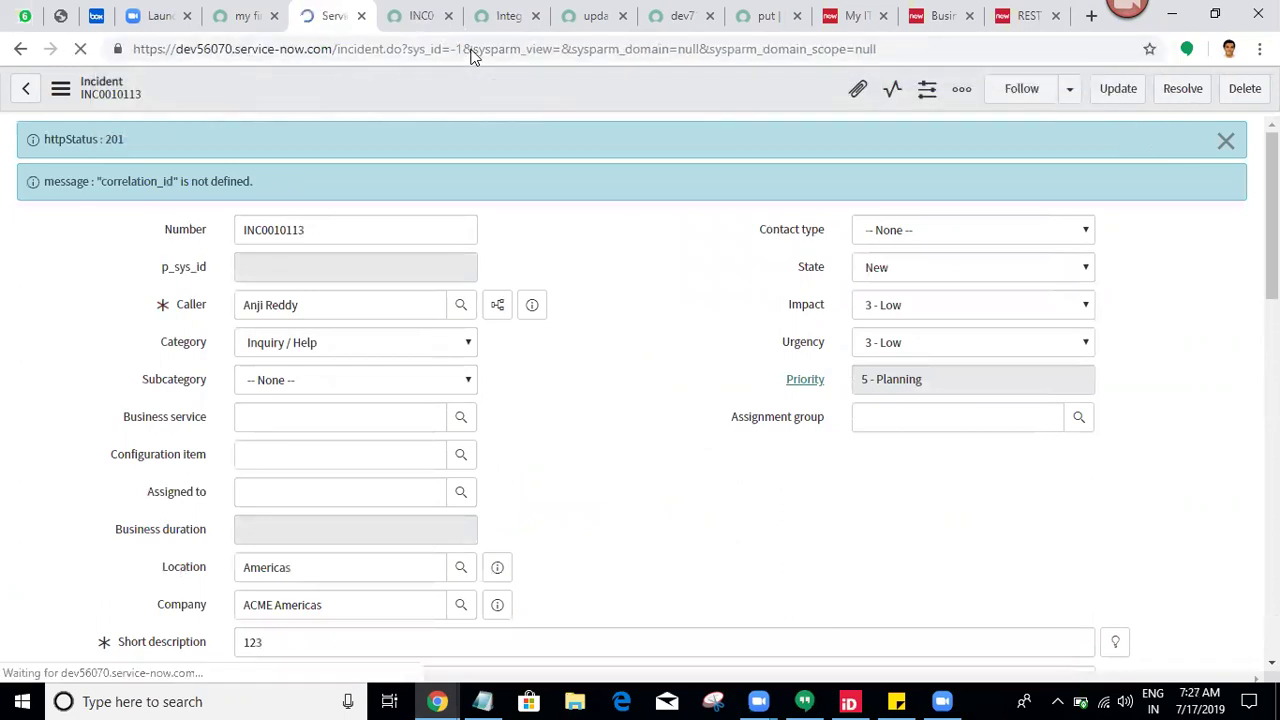
Step: Fill in the suggested caller's name and the short description "ram" on the new incident and save it
left_click(362, 216)
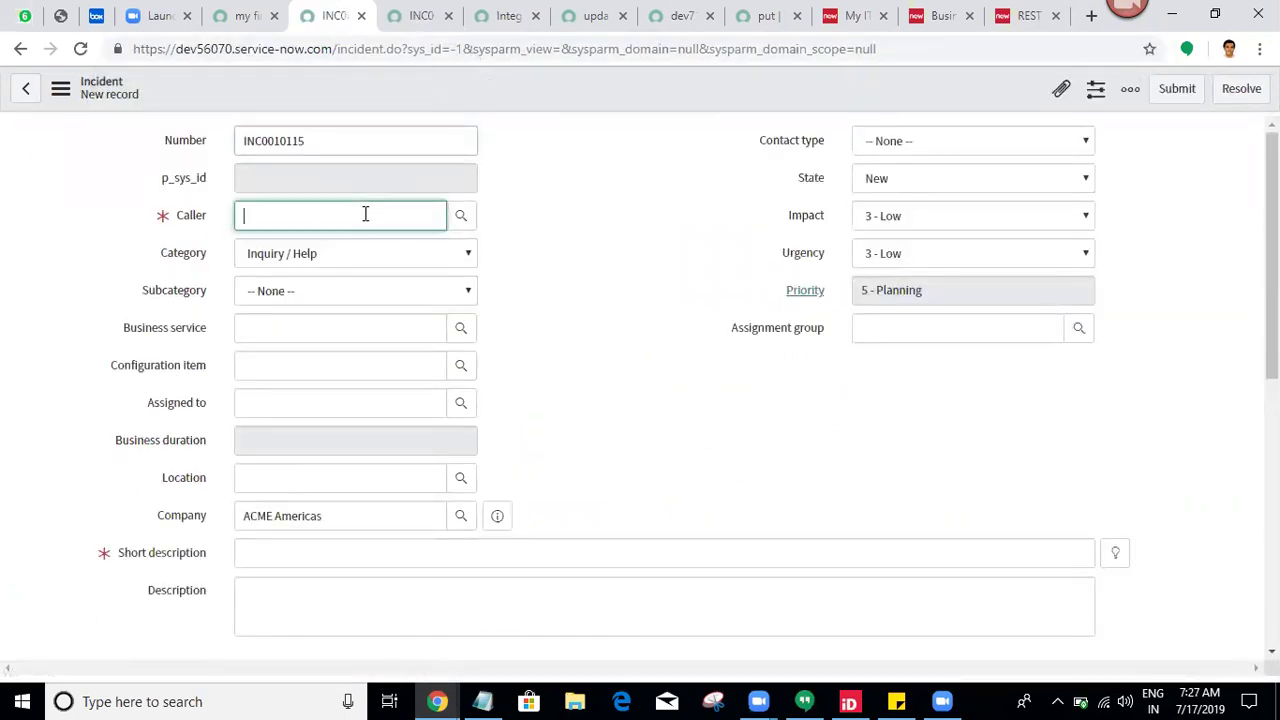
left_click(338, 256)
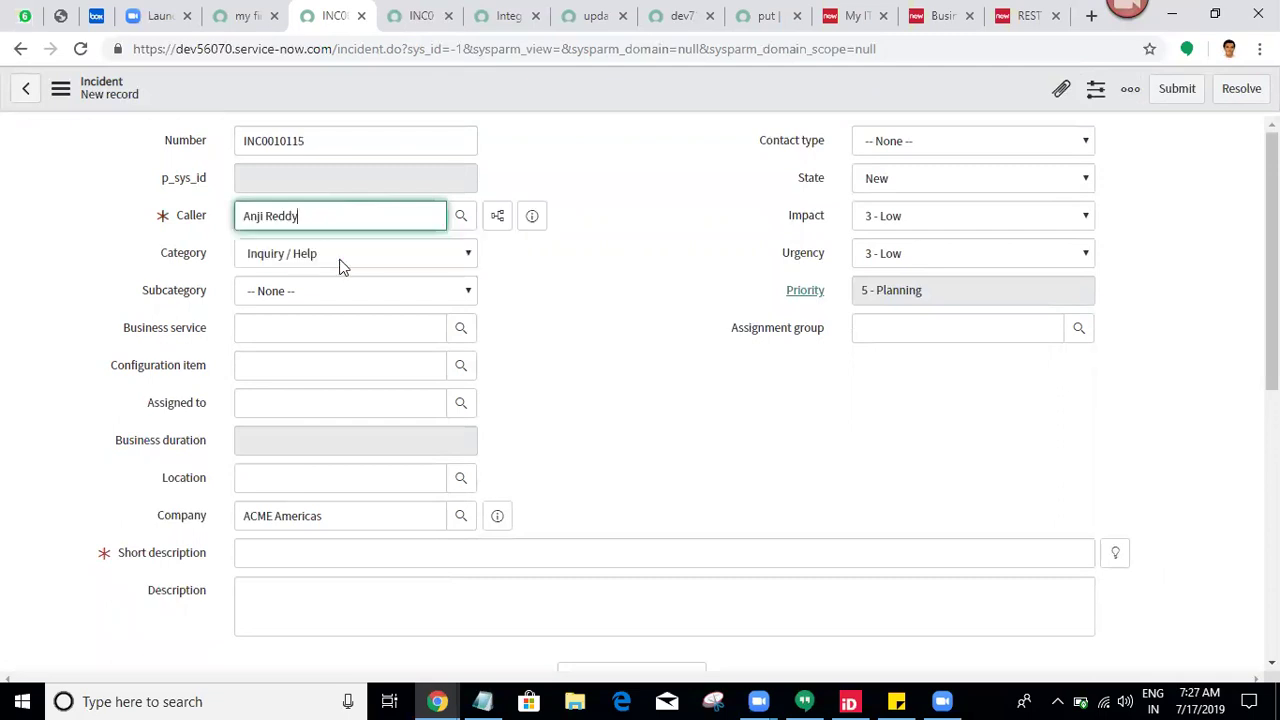
left_click(275, 555)
type("ram")
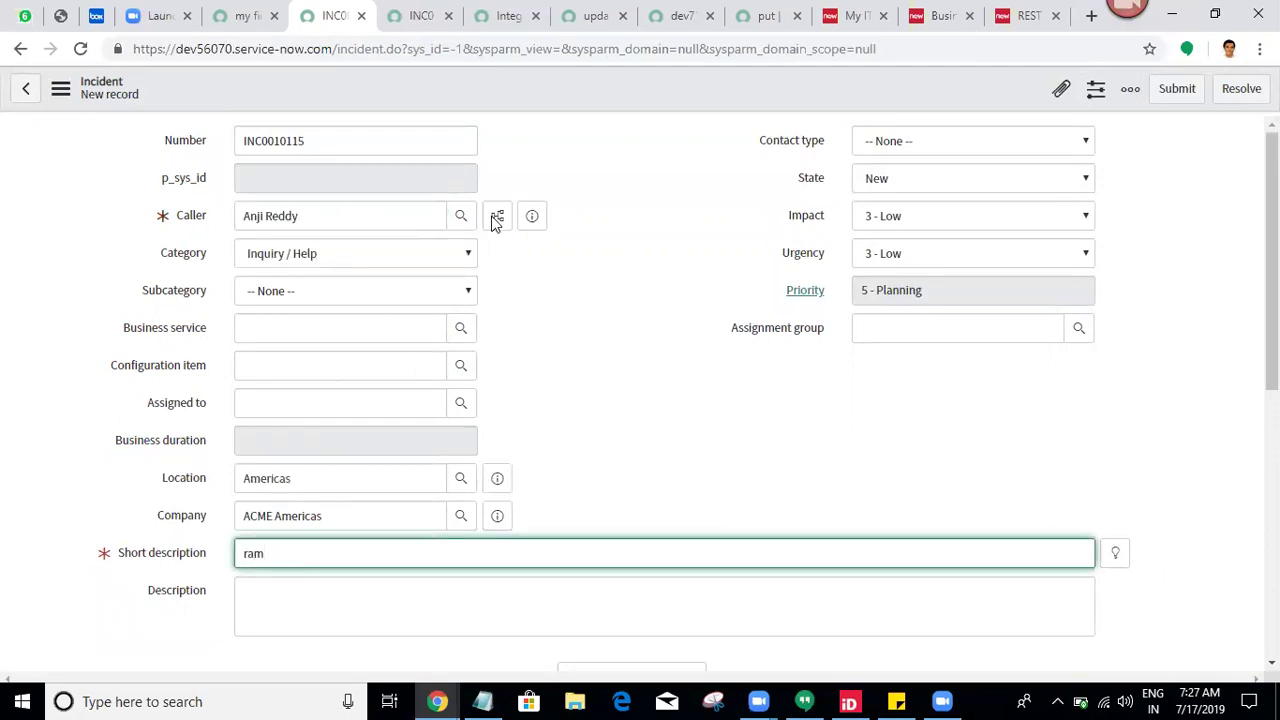
right_click(503, 103)
left_click(531, 111)
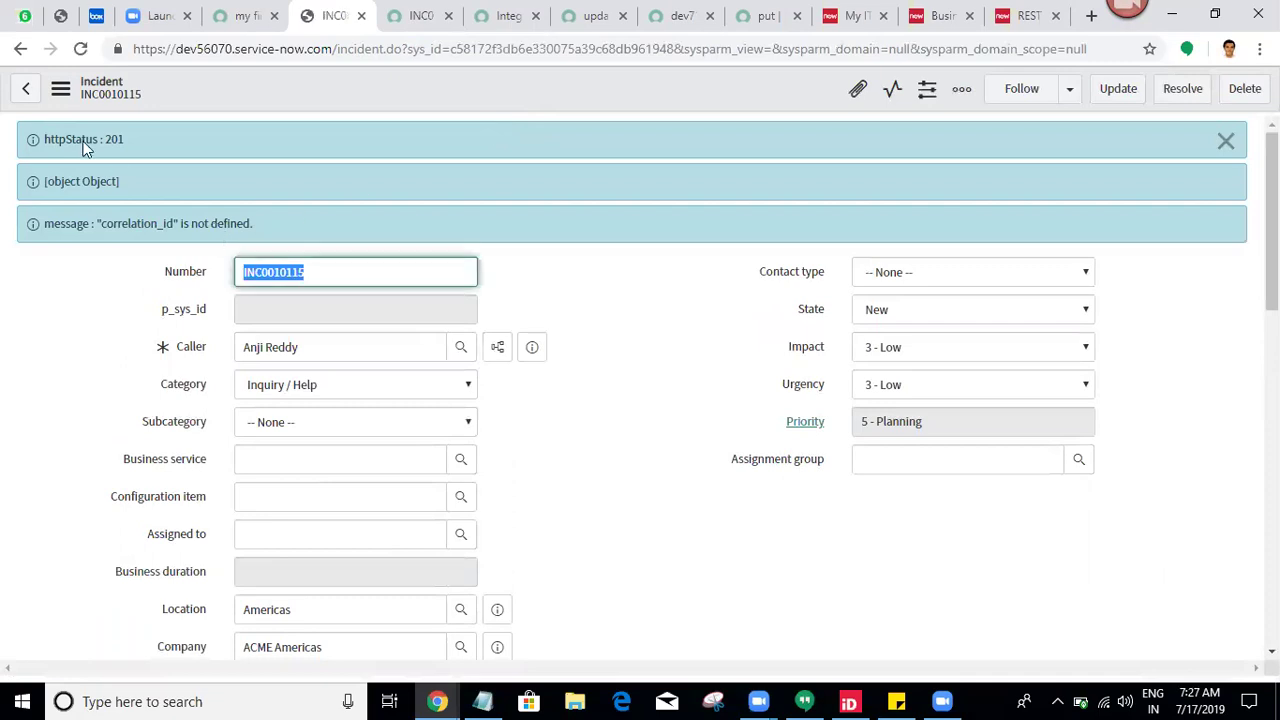
Step: Examine the info messages shown above the saved incident, especially the output of the json message
left_click(86, 181)
triple_click(86, 181)
left_click(266, 152)
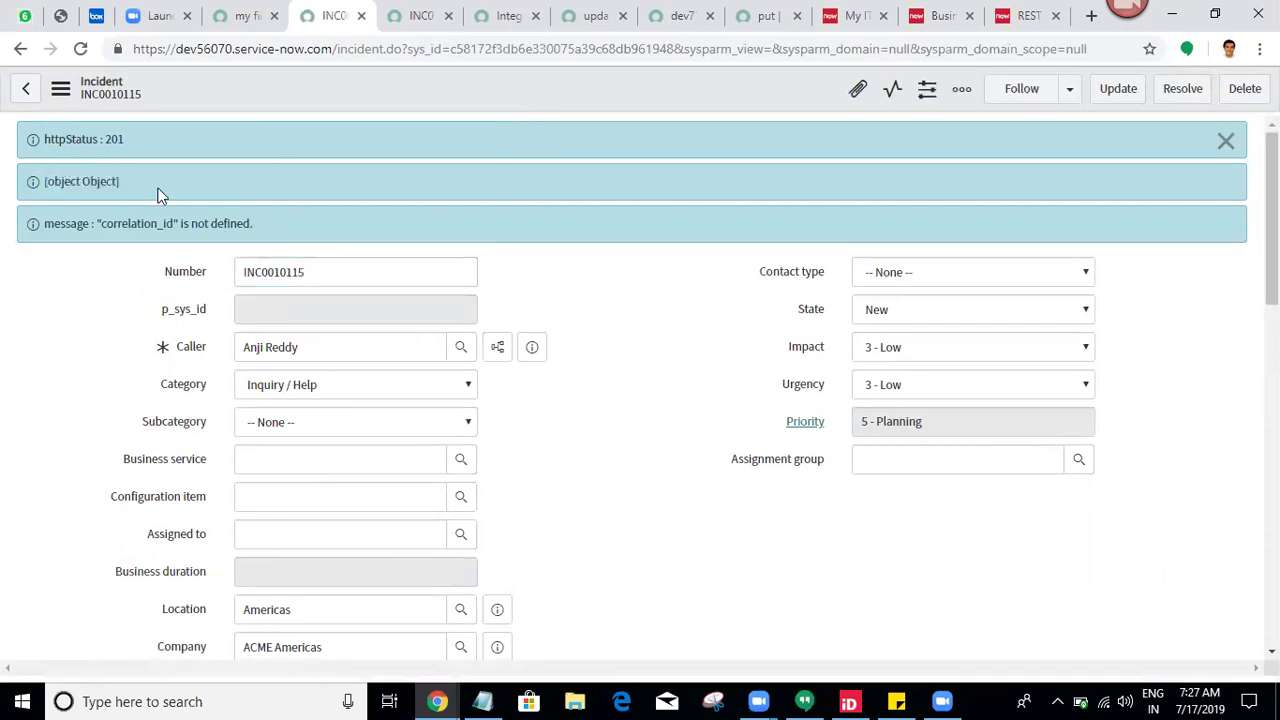
triple_click(75, 181)
left_click(525, 317)
key("Tab")
Step: In the business rule script, replace json with responseBody in the addInfoMessage call below JSON.parse and save the rule
left_click(508, 15)
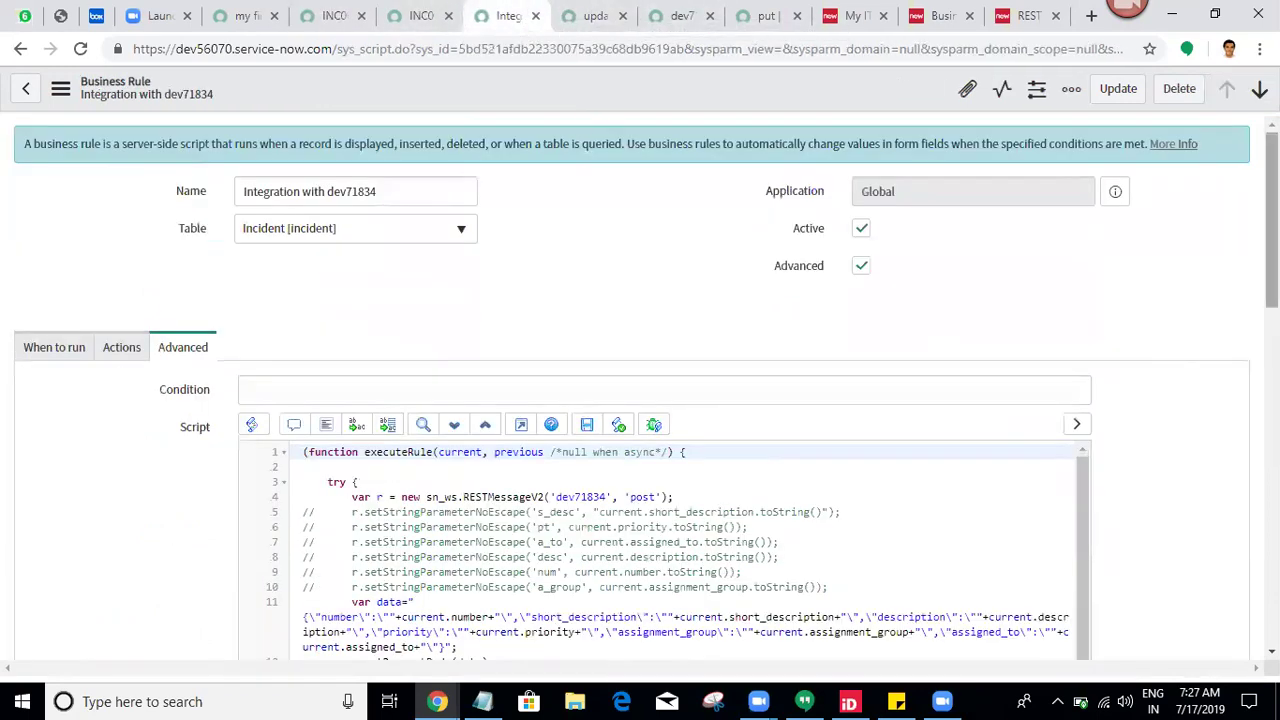
scroll(697, 352, "down", 4)
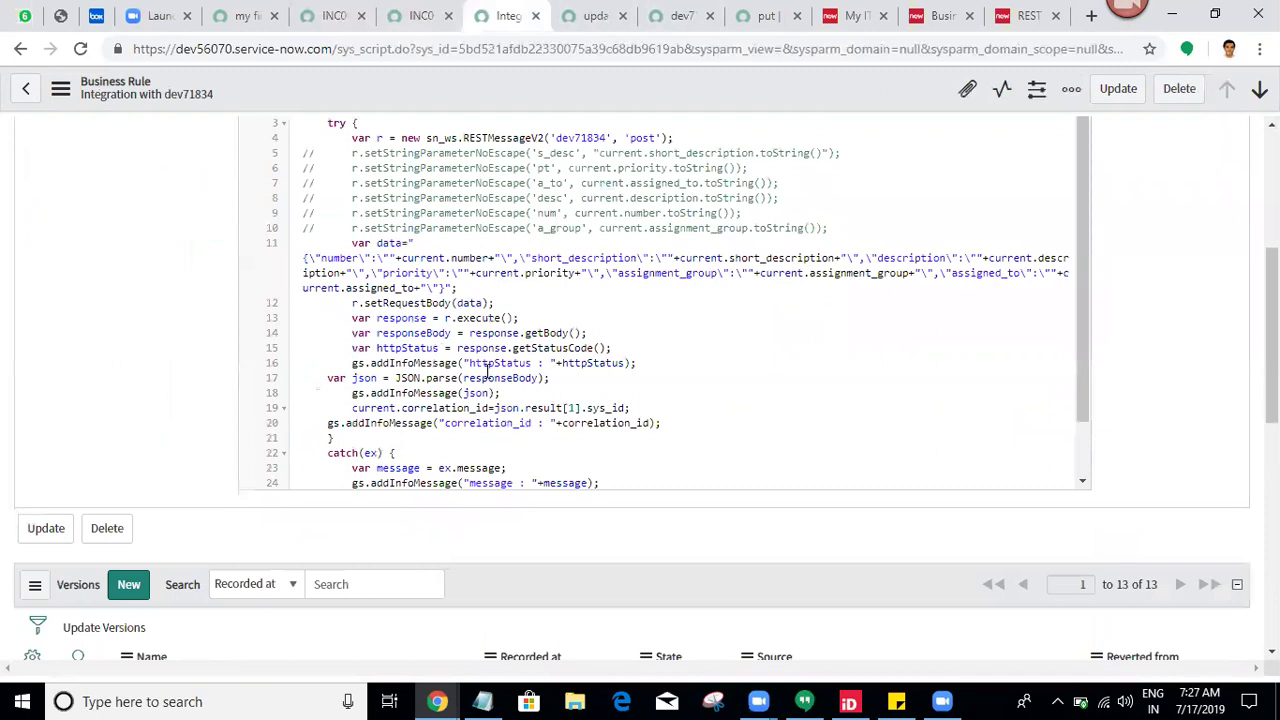
double_click(490, 378)
key("ctrl+c")
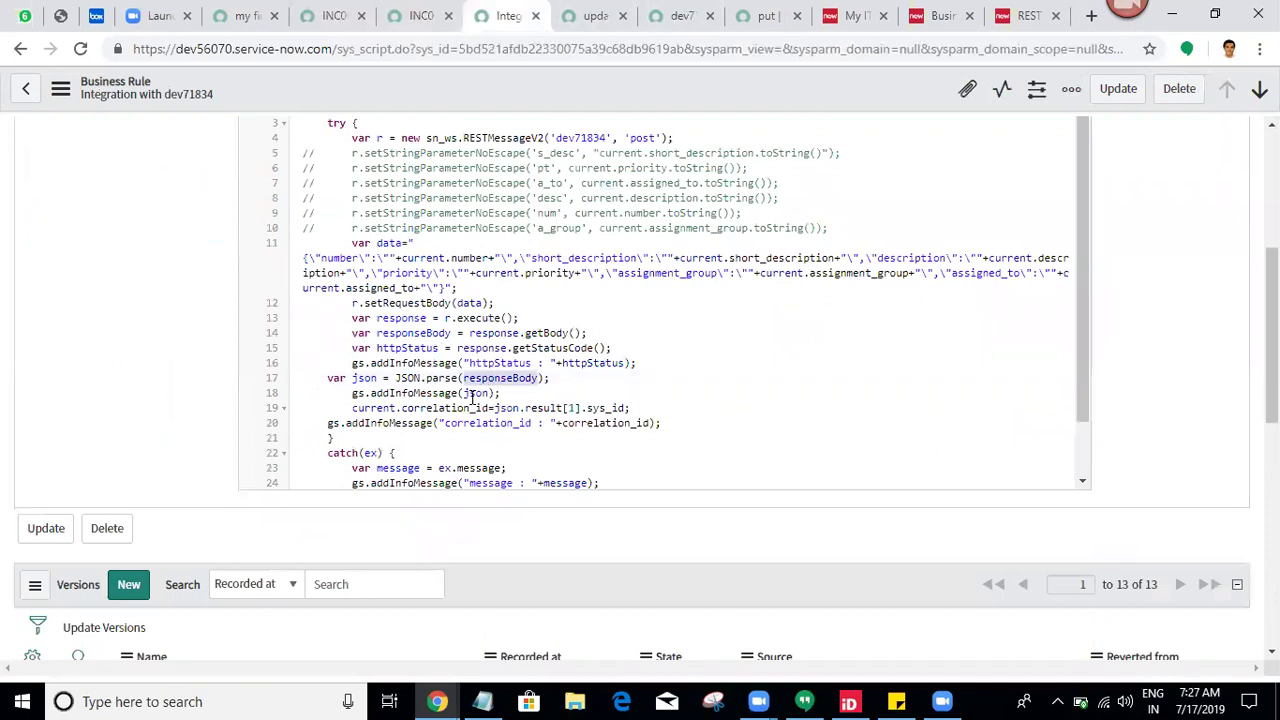
double_click(473, 393)
key("ctrl+v")
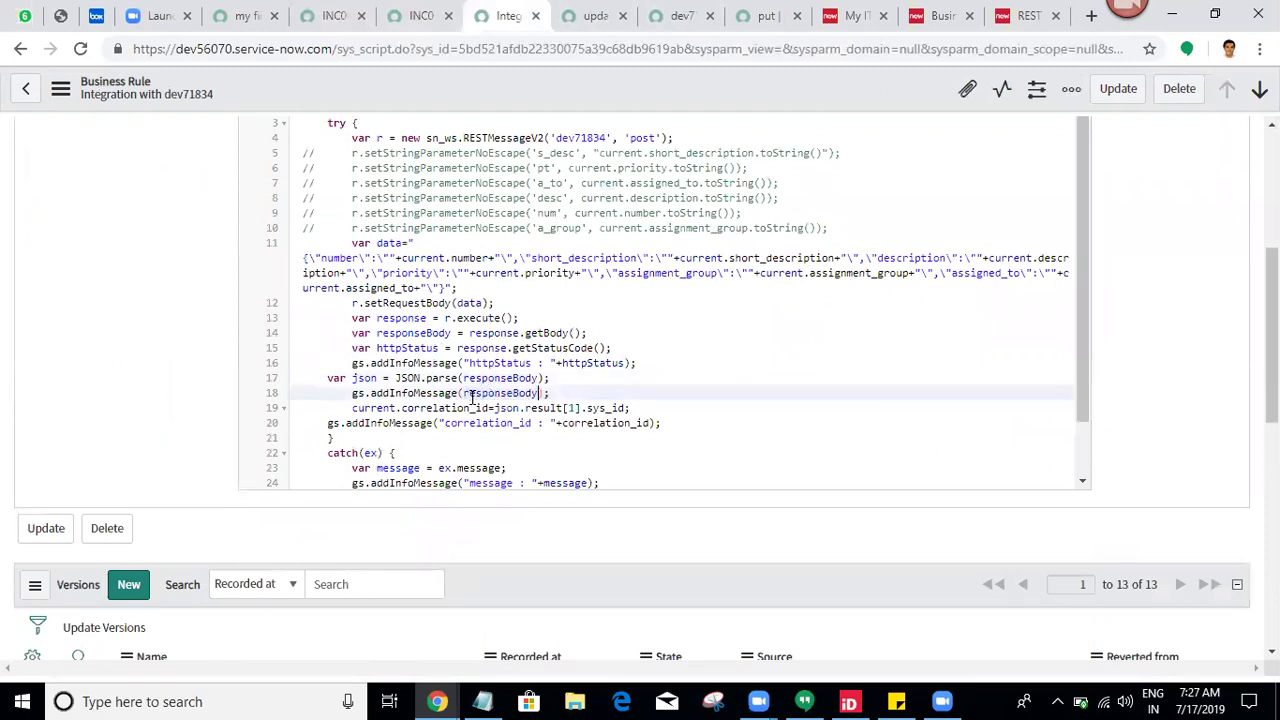
right_click(542, 83)
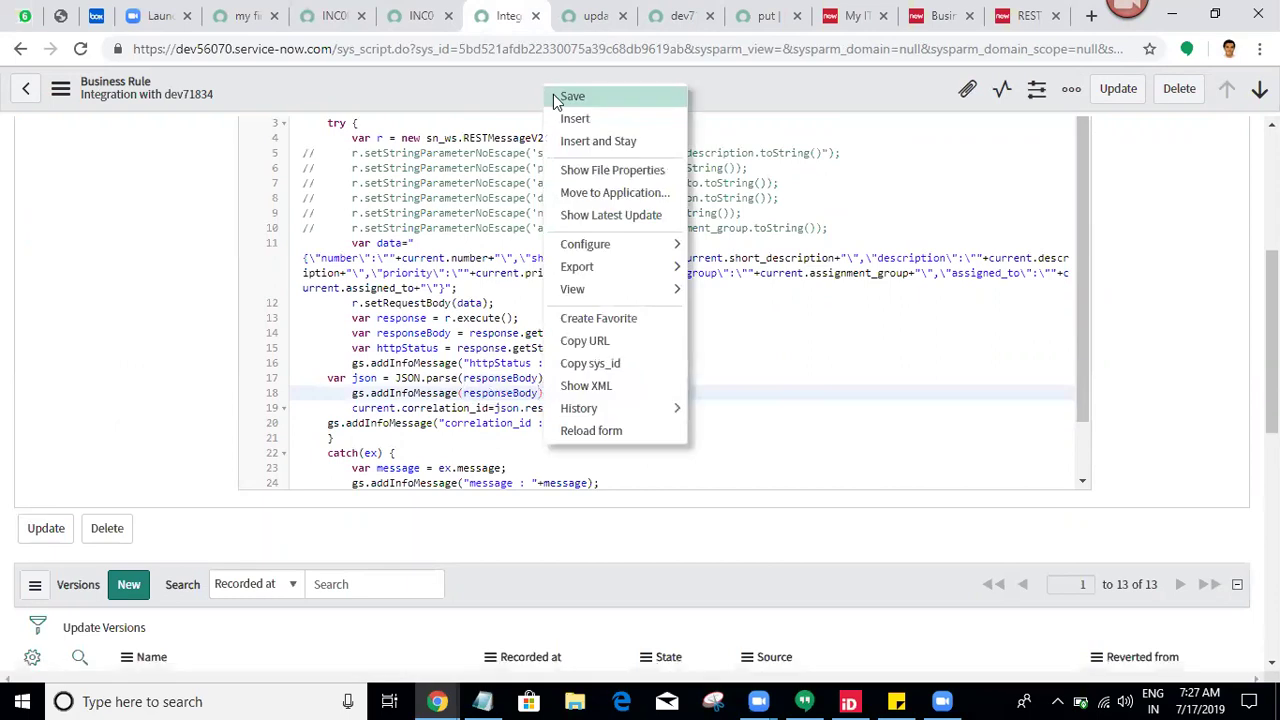
left_click(566, 97)
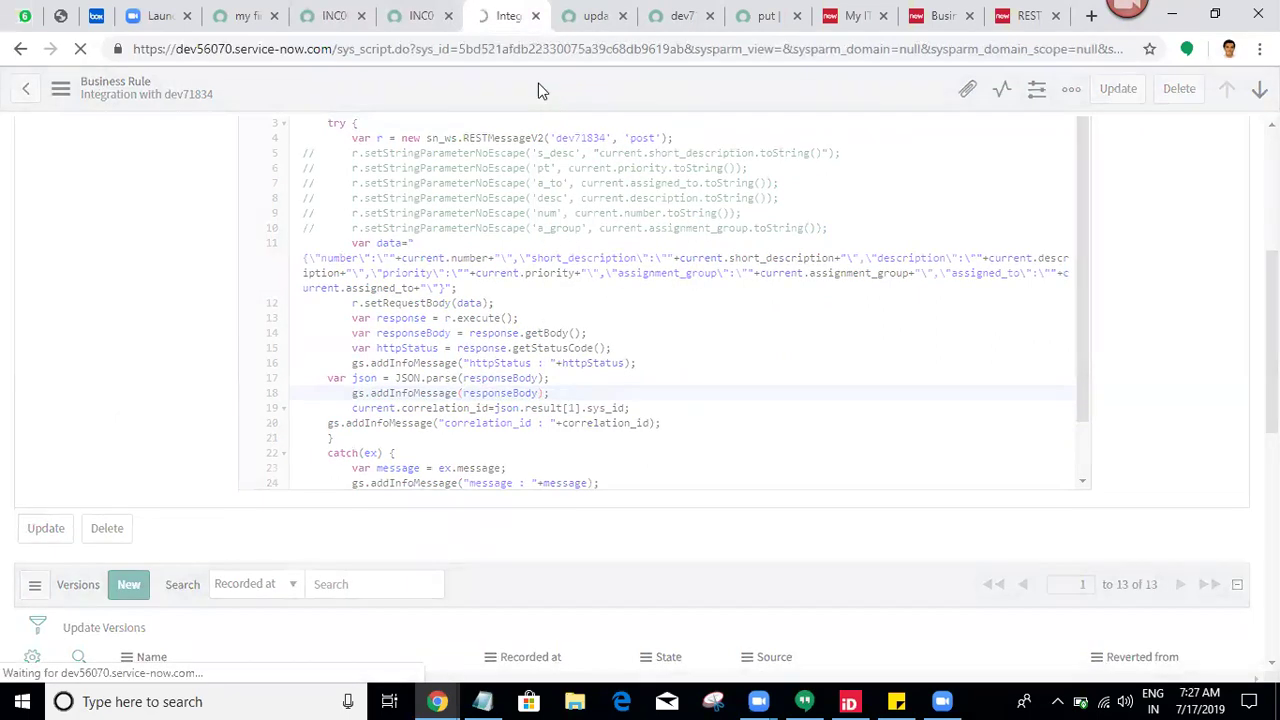
Step: Return to the incident and load another blank incident form by setting the URL's sys_id to -1
left_click(338, 15)
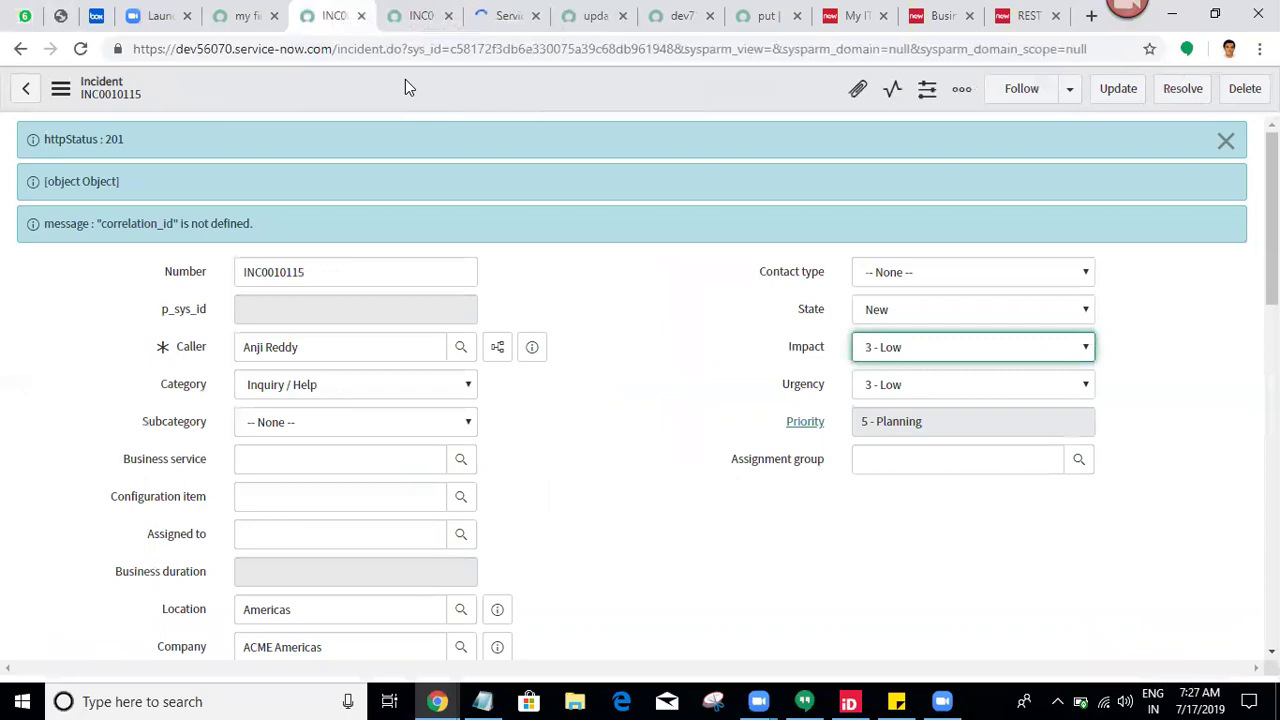
double_click(548, 48)
type("-1")
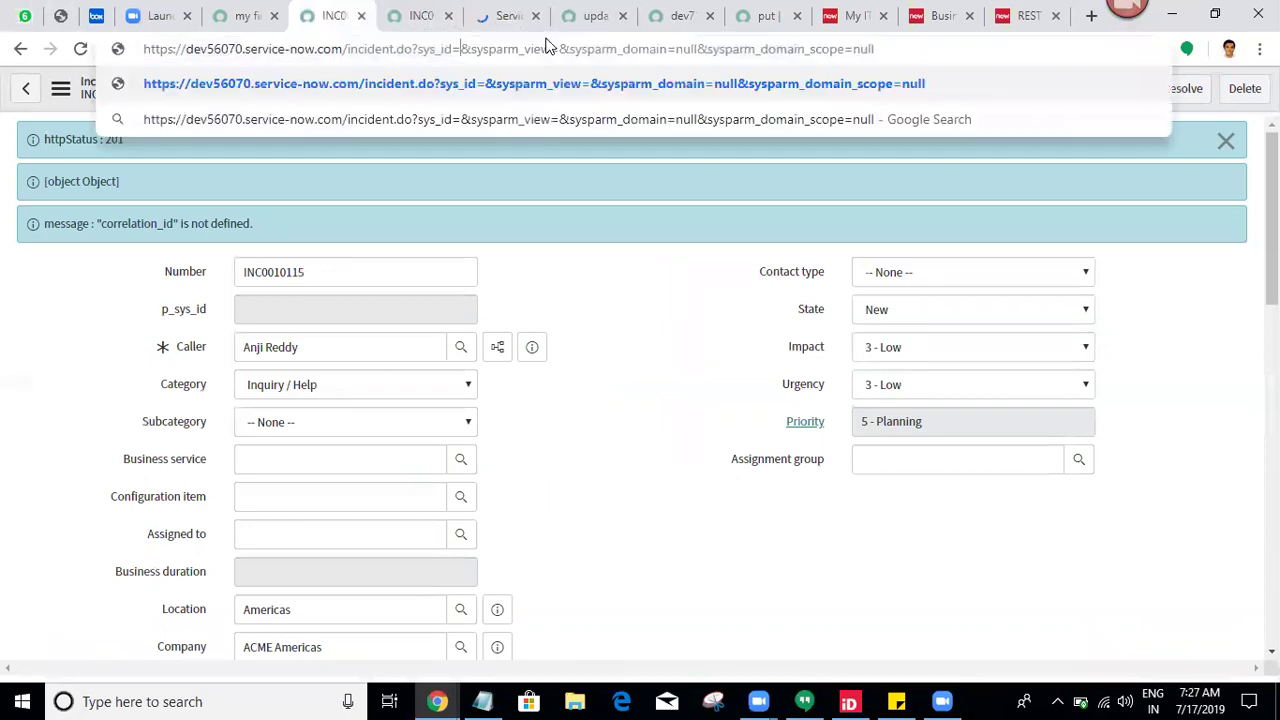
key("Return")
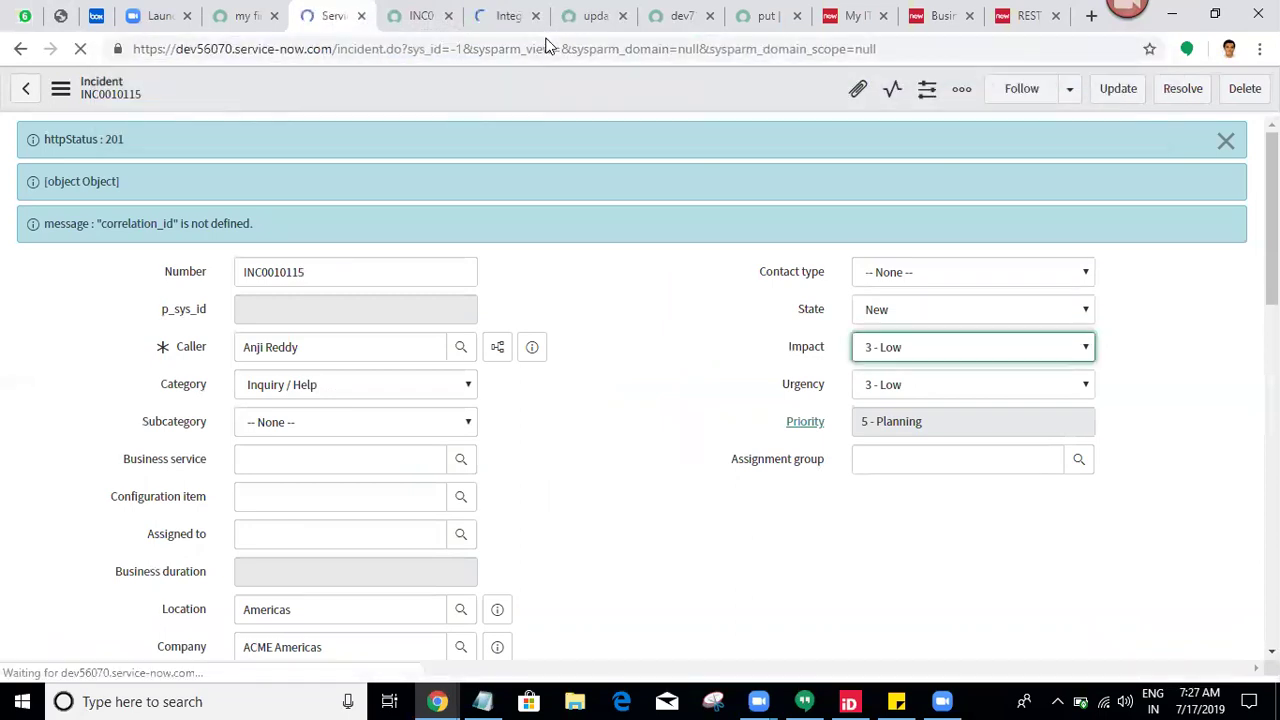
Step: Fill in the suggested caller's name and the short description "111" on the new incident and save it
left_click(367, 221)
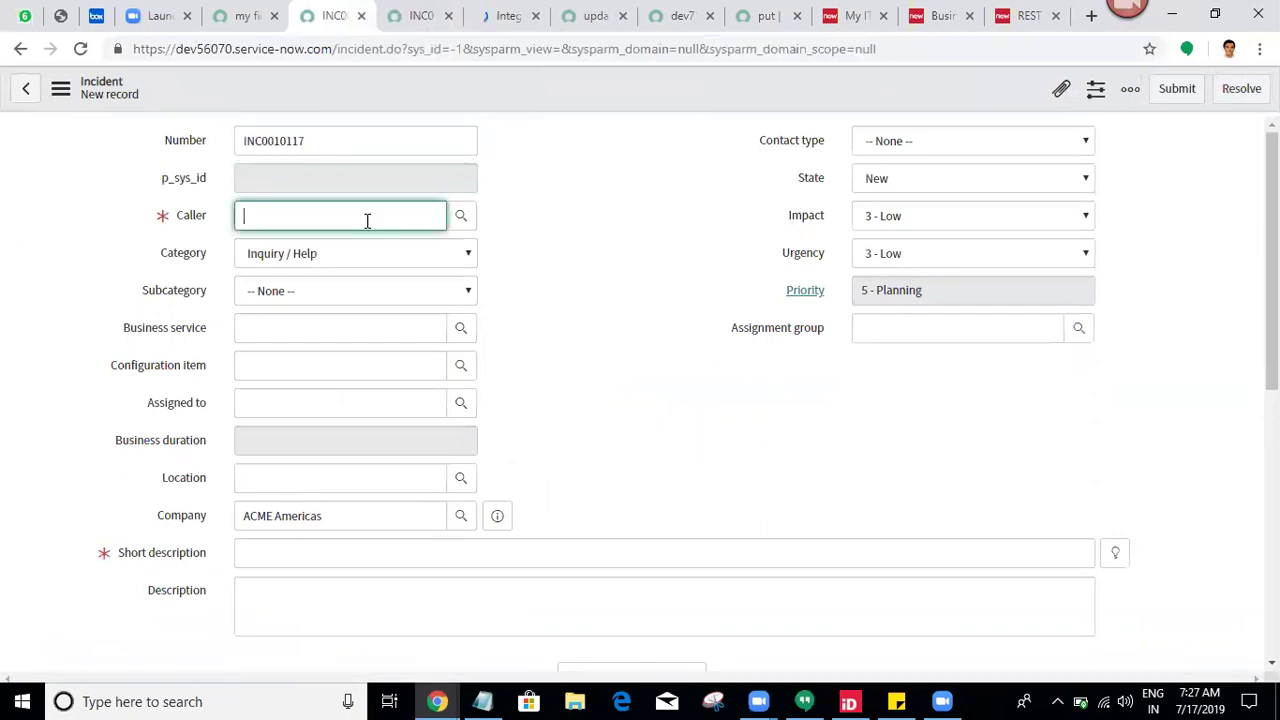
left_click(323, 258)
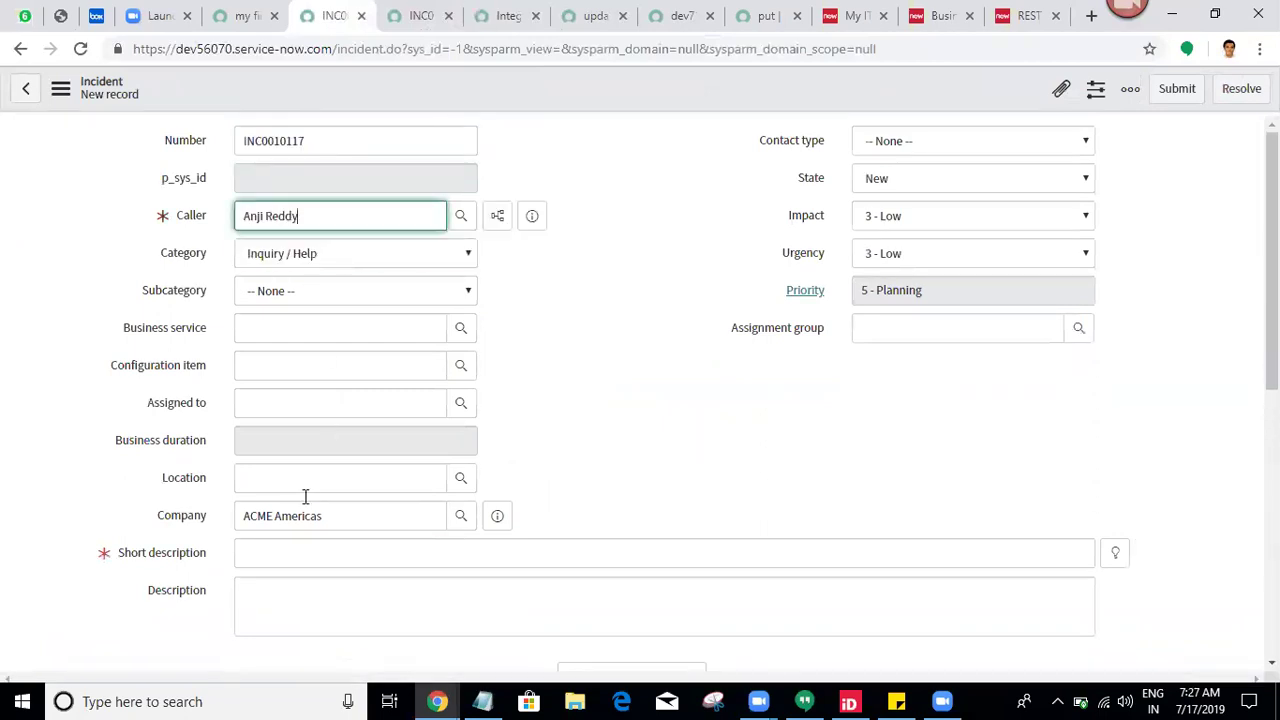
left_click(292, 551)
type("111")
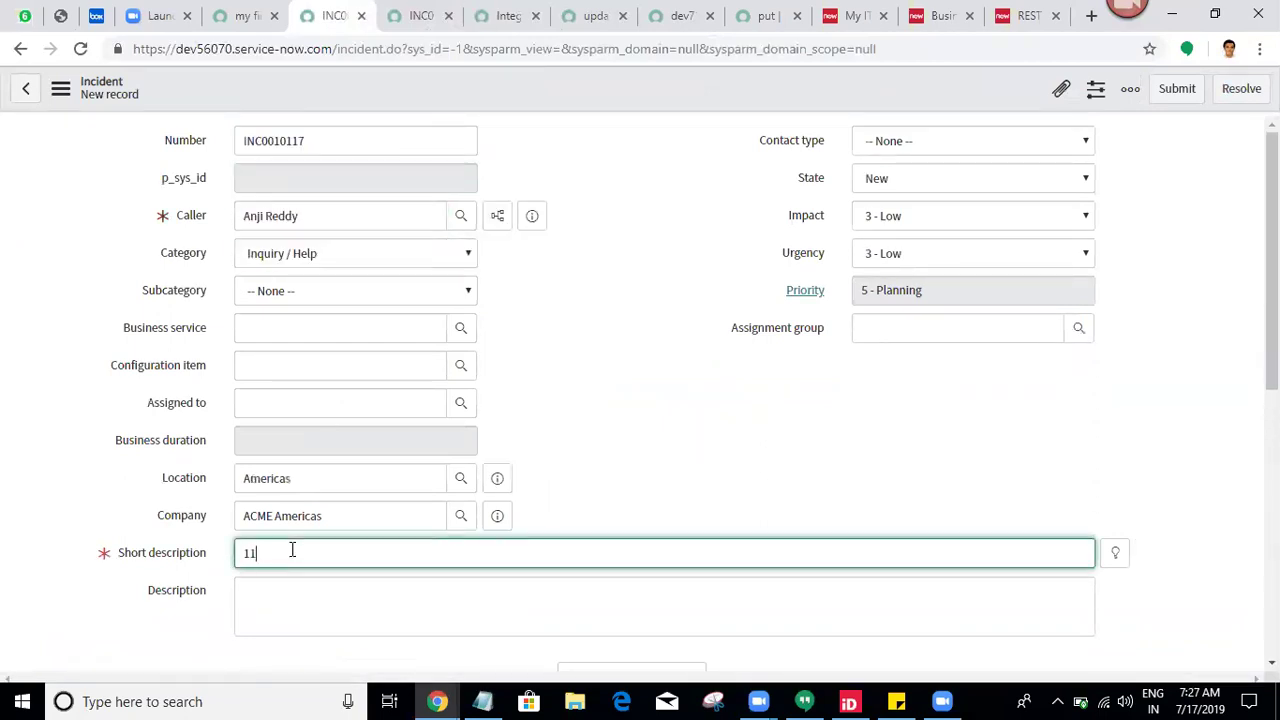
right_click(548, 80)
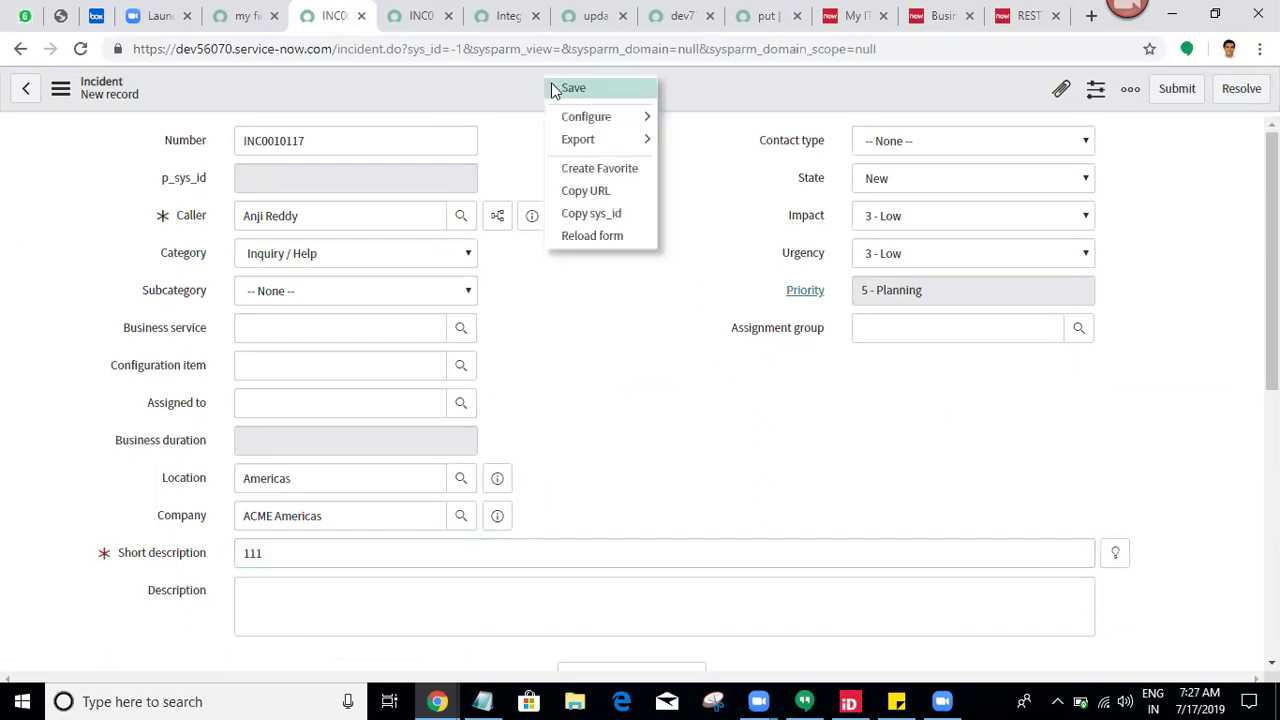
left_click(570, 88)
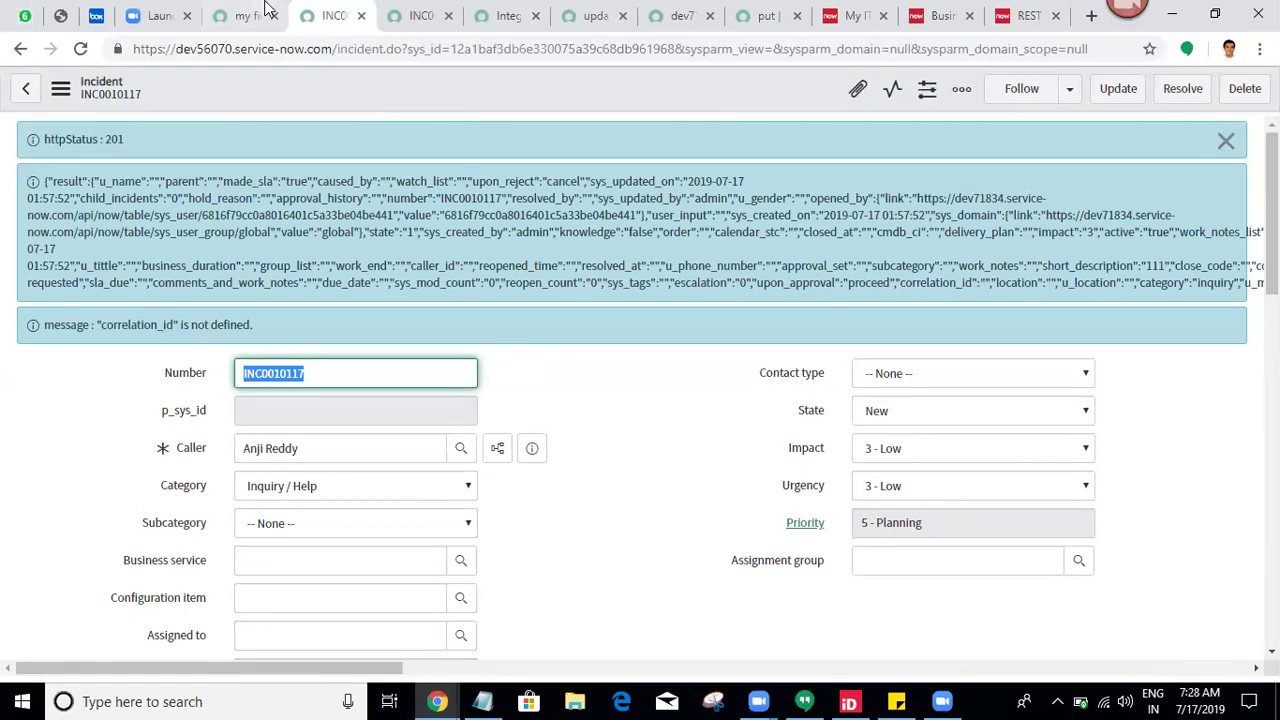
Step: In the Integration with dev71834 business rule script, remove the [1] index after json.result in the correlation_id assignment and save the rule
double_click(73, 180)
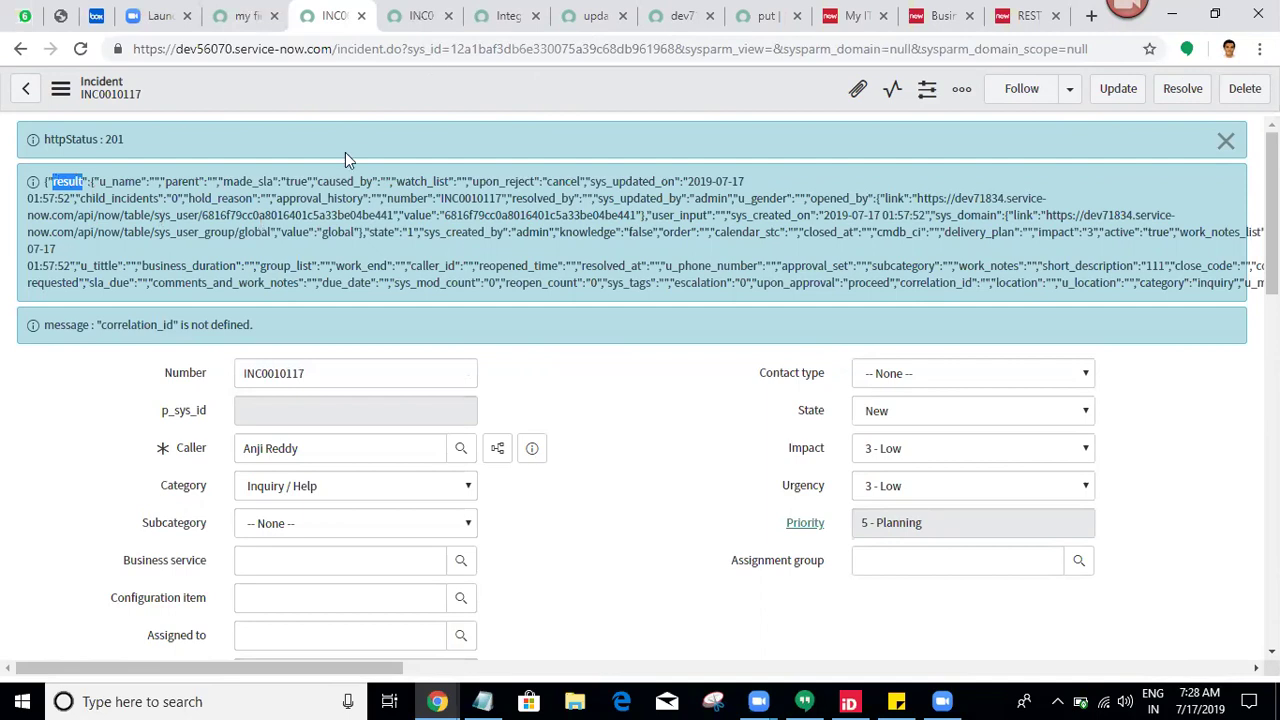
left_click(522, 8)
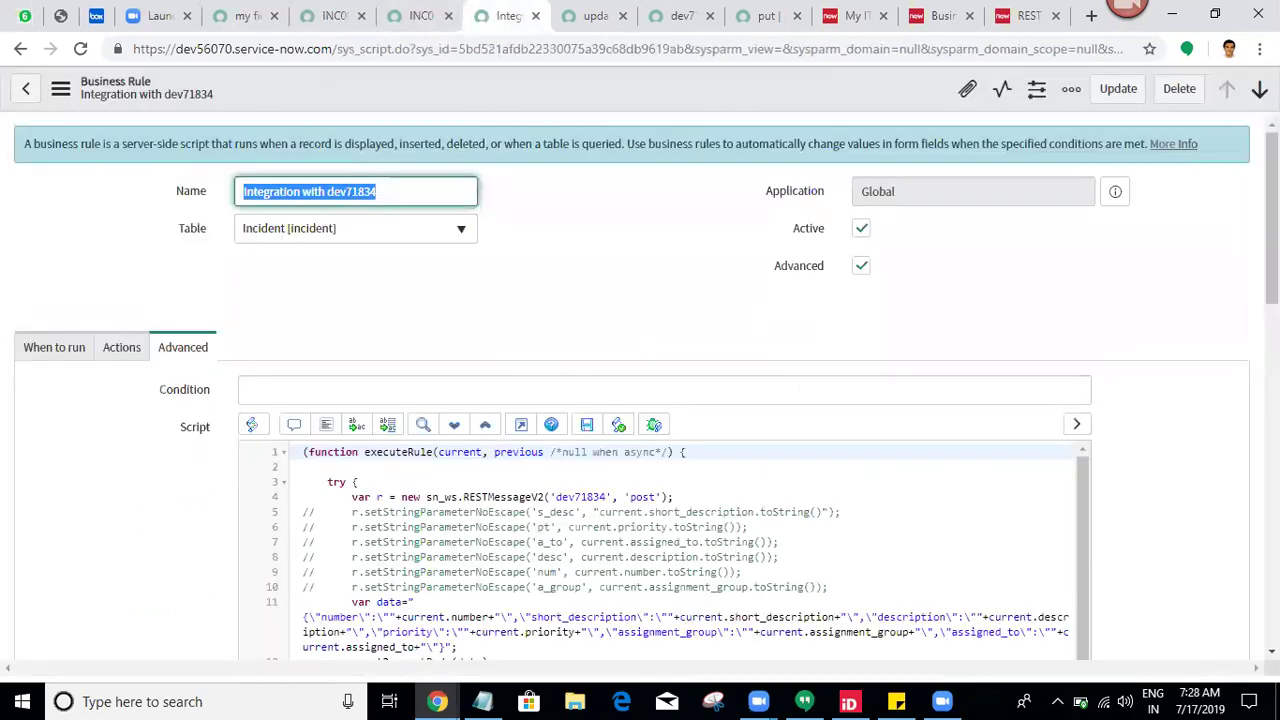
scroll(755, 292, "down", 2)
scroll(1160, 390, "down", 2)
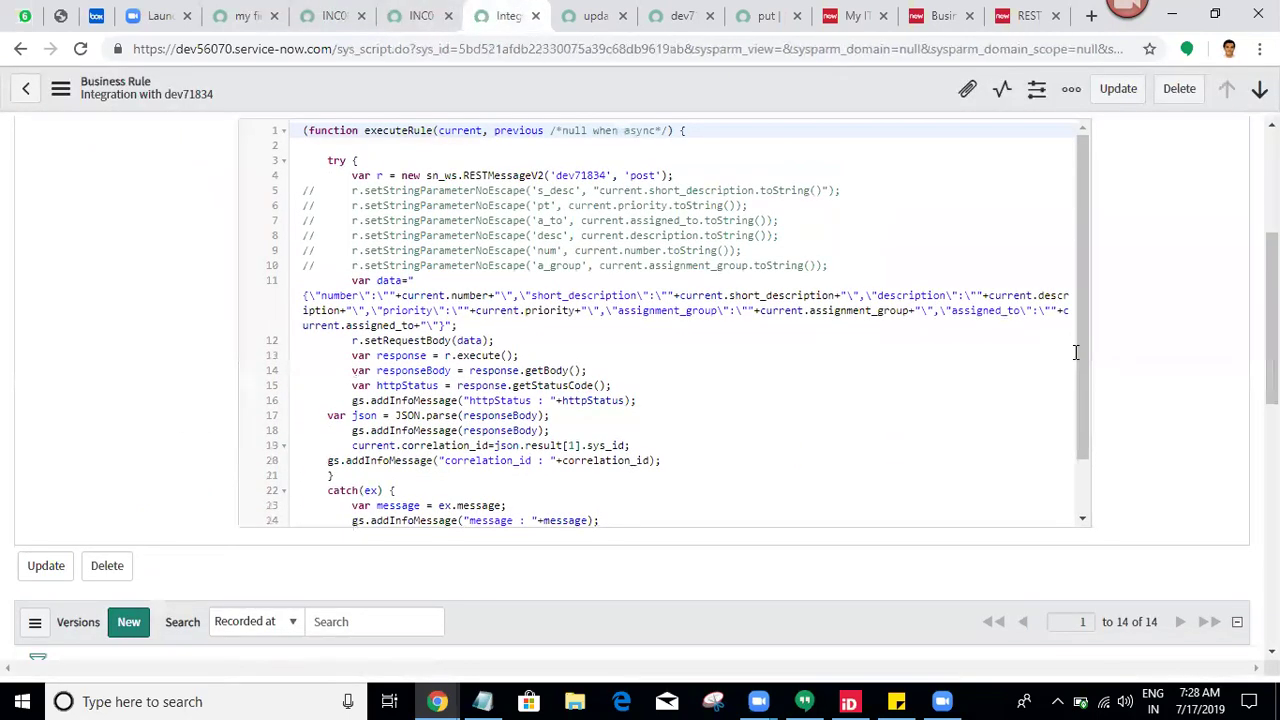
left_click_drag(1081, 358, 1047, 540)
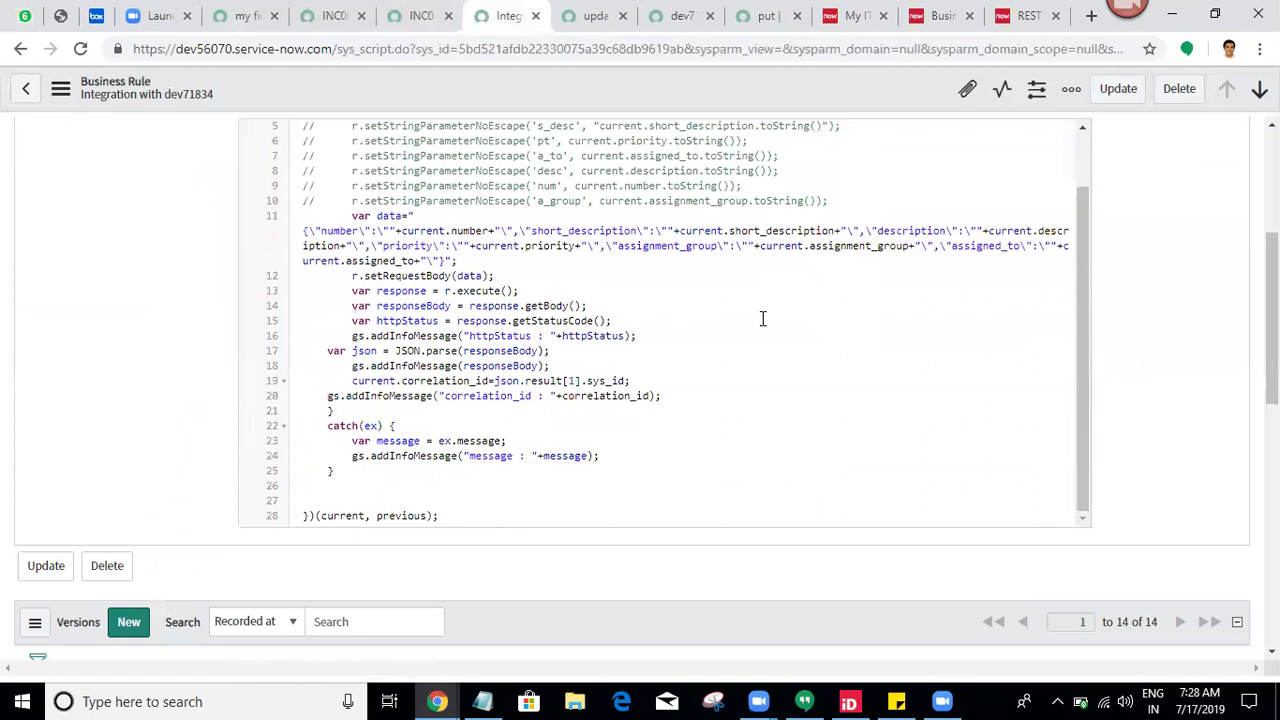
left_click(582, 382)
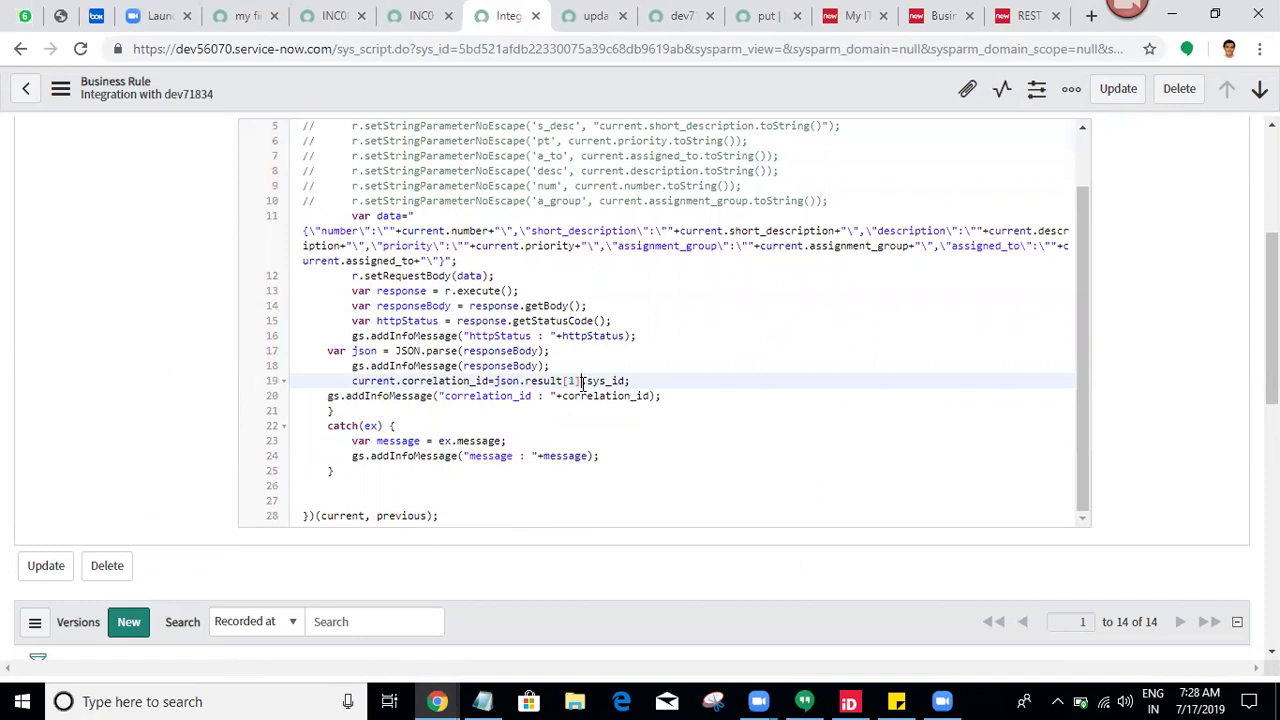
key("BackSpace")
key("BackSpace")
key("BackSpace")
right_click(532, 86)
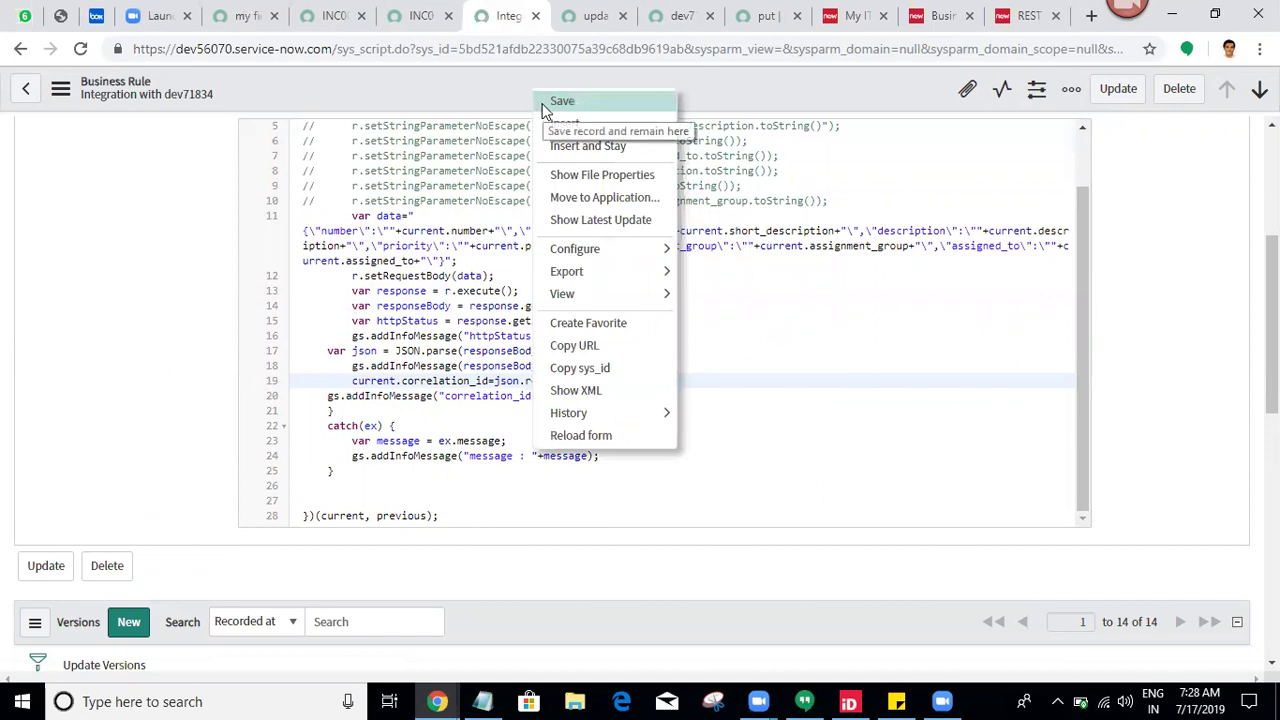
left_click(562, 101)
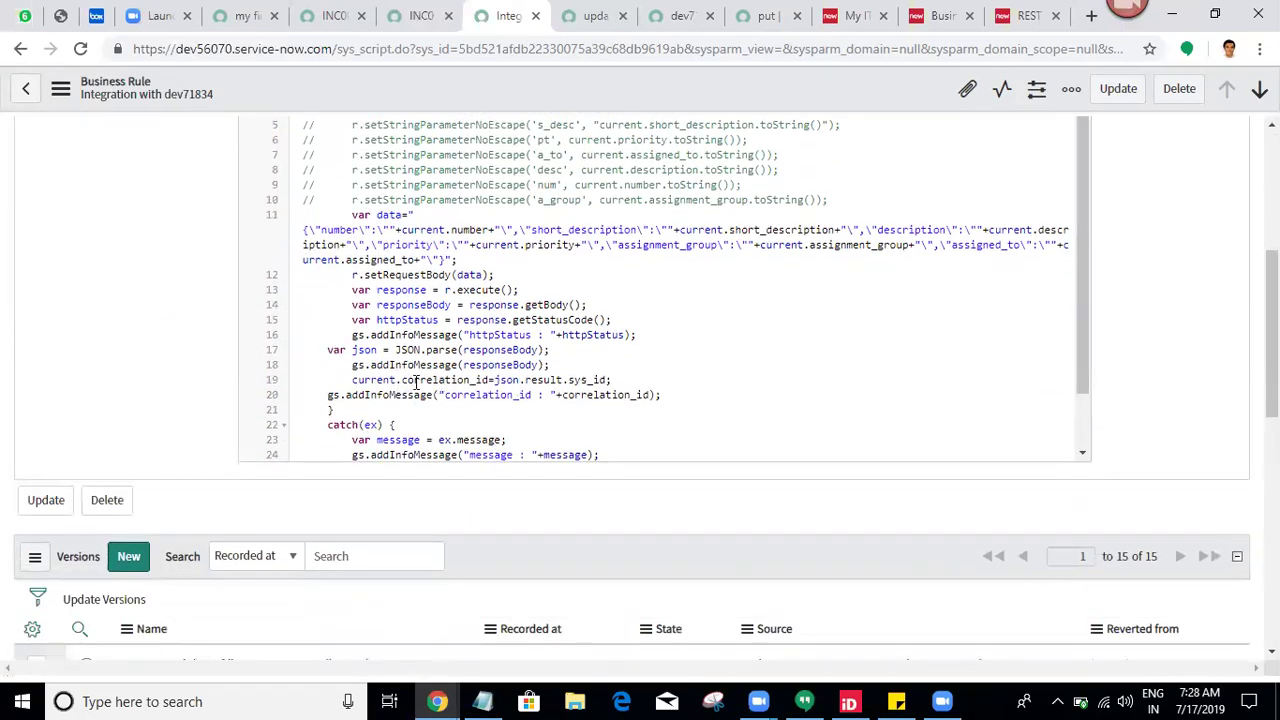
Step: Replace correlation_id with current.correlation_id as the value in the script's "correlation_id : " info message and save the rule
left_click_drag(348, 379, 488, 380)
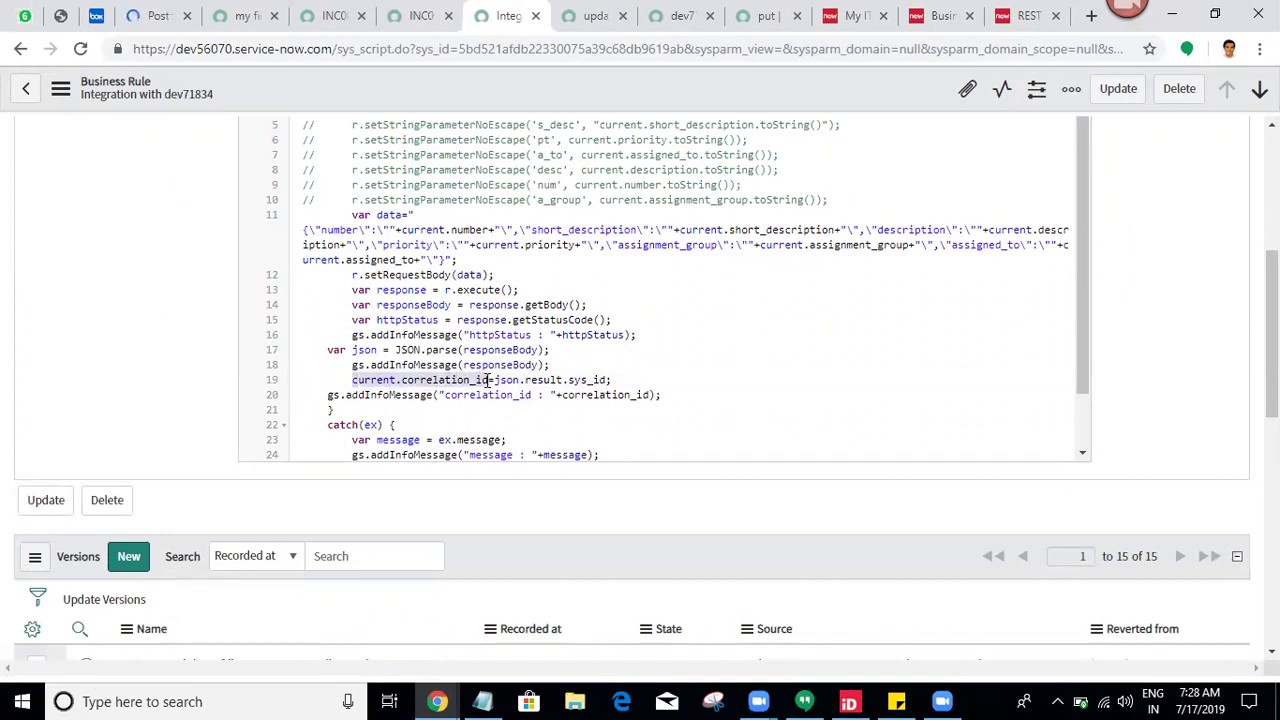
key("ctrl+c")
double_click(604, 395)
key("ctrl+v")
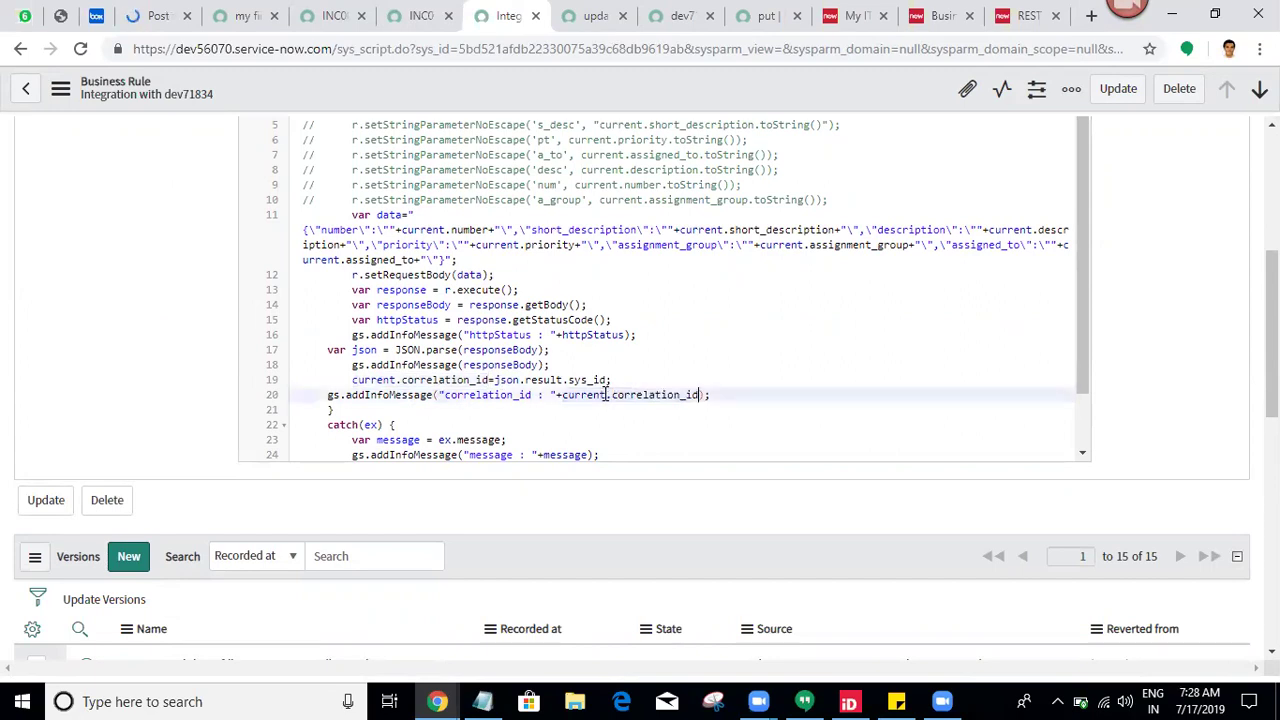
right_click(551, 72)
left_click(580, 84)
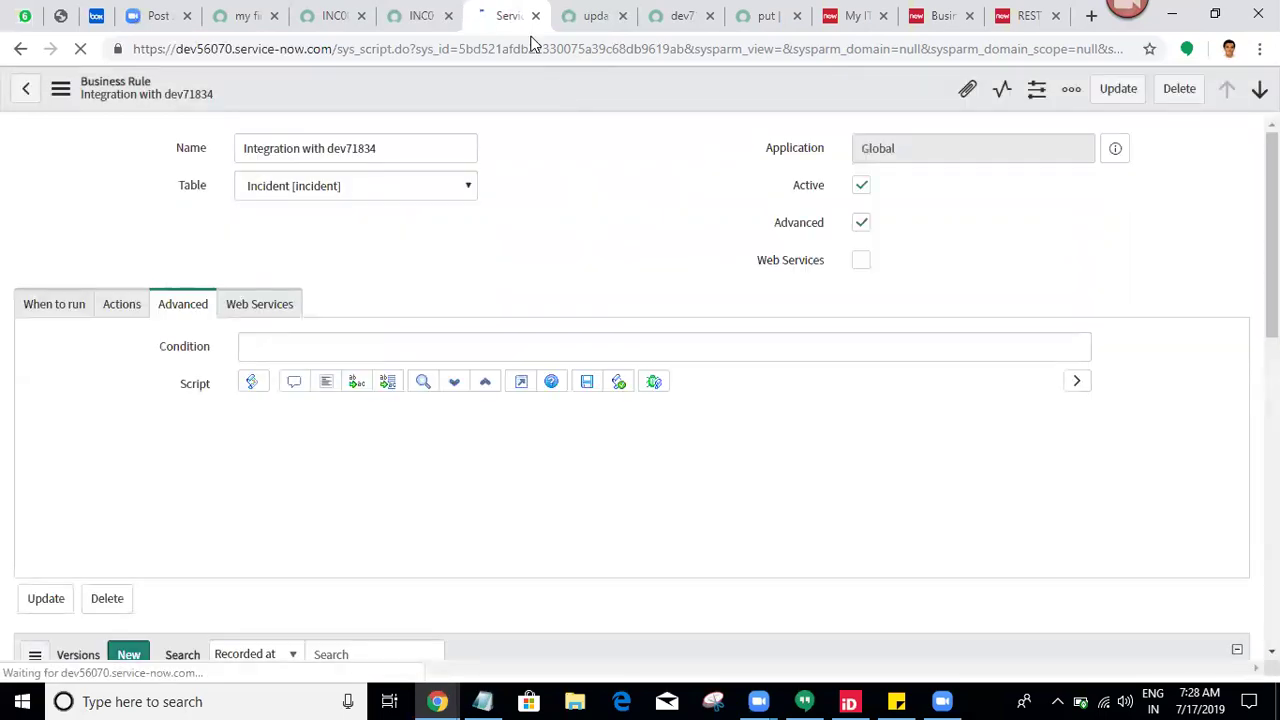
Step: Go back to the dev56070 incident and load a blank incident form by setting the URL's sys_id to -1
left_click(415, 15)
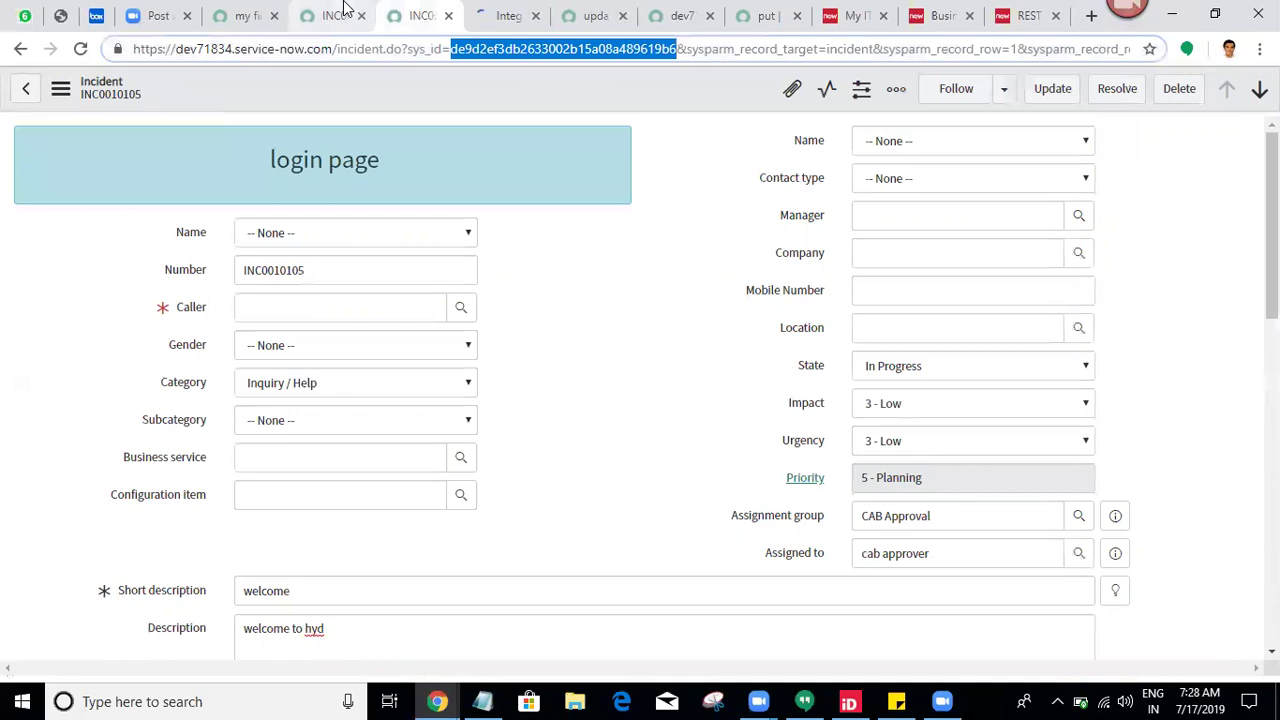
left_click(343, 10)
left_click(81, 50)
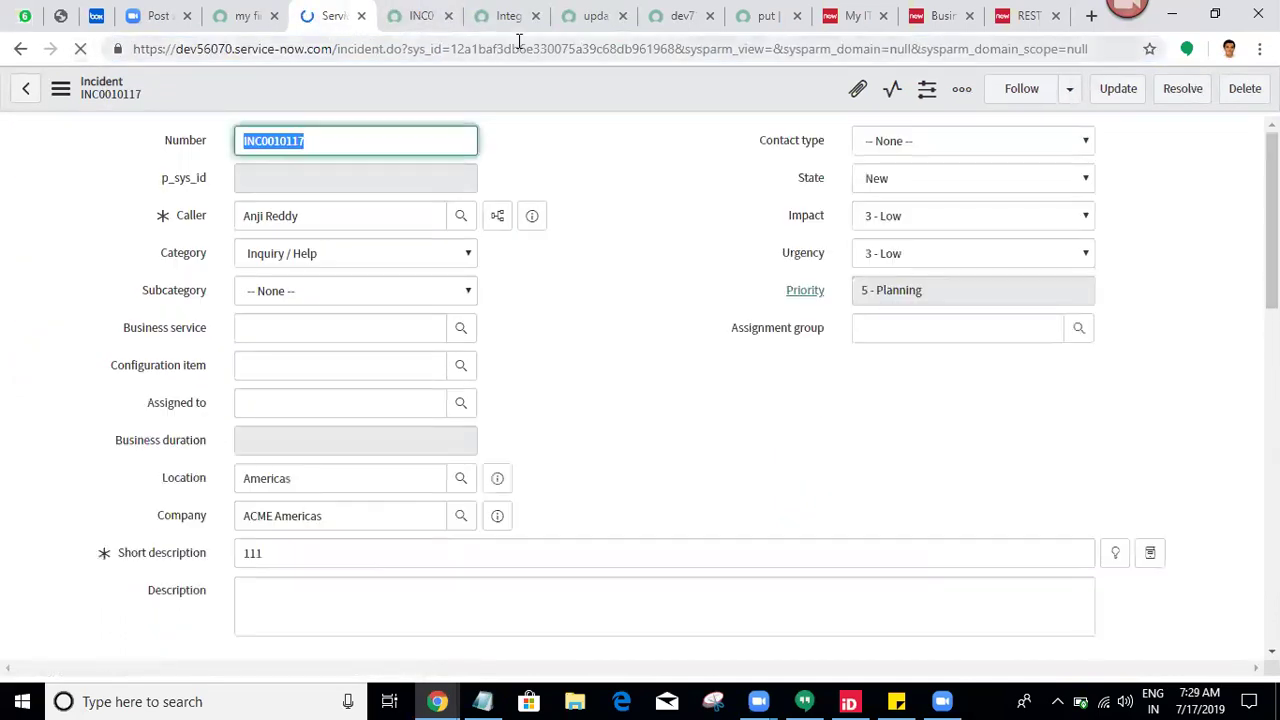
double_click(519, 56)
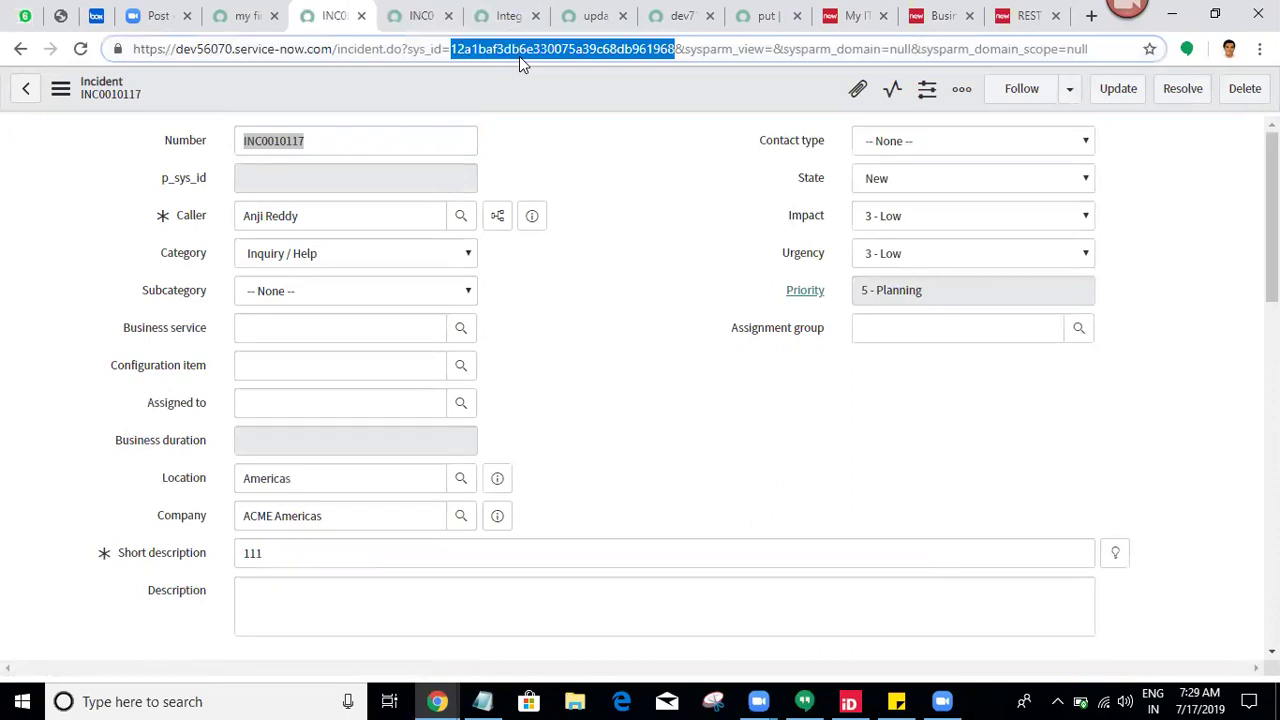
key("BackSpace")
type("-1")
key("Return")
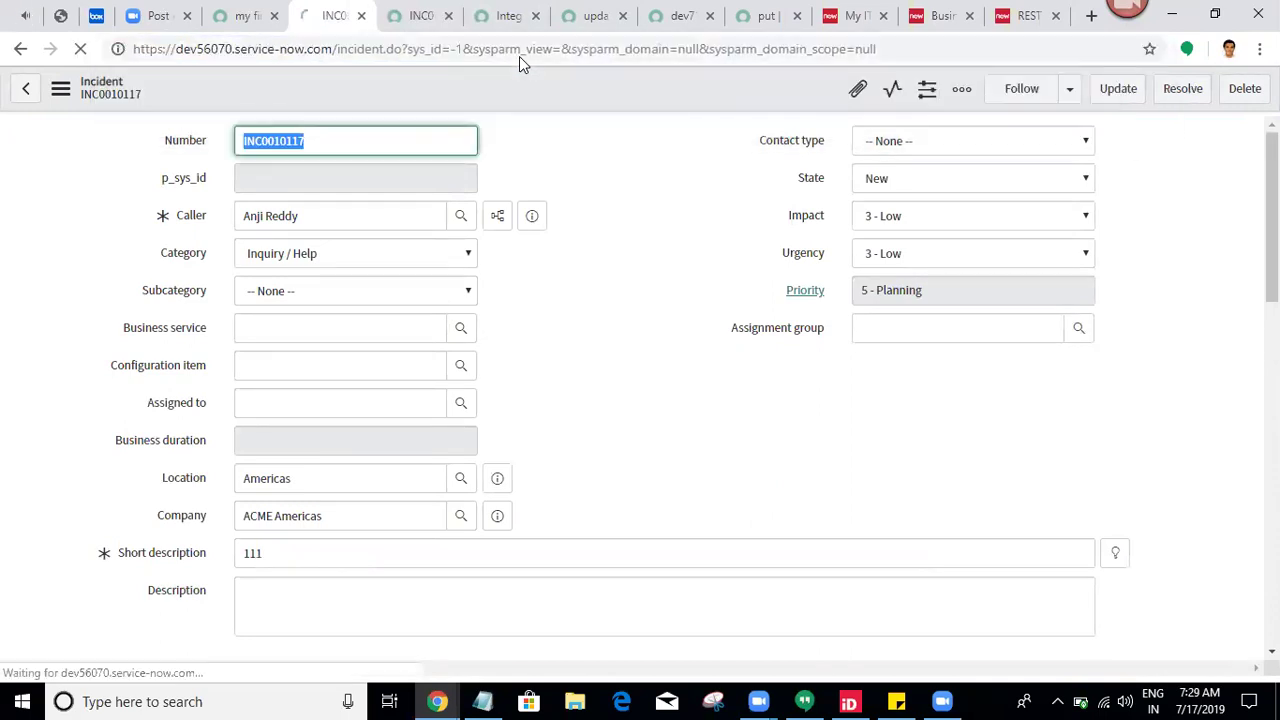
Step: Select the recently used caller, enter the short description "123" on the new incident and save it
left_click(423, 222)
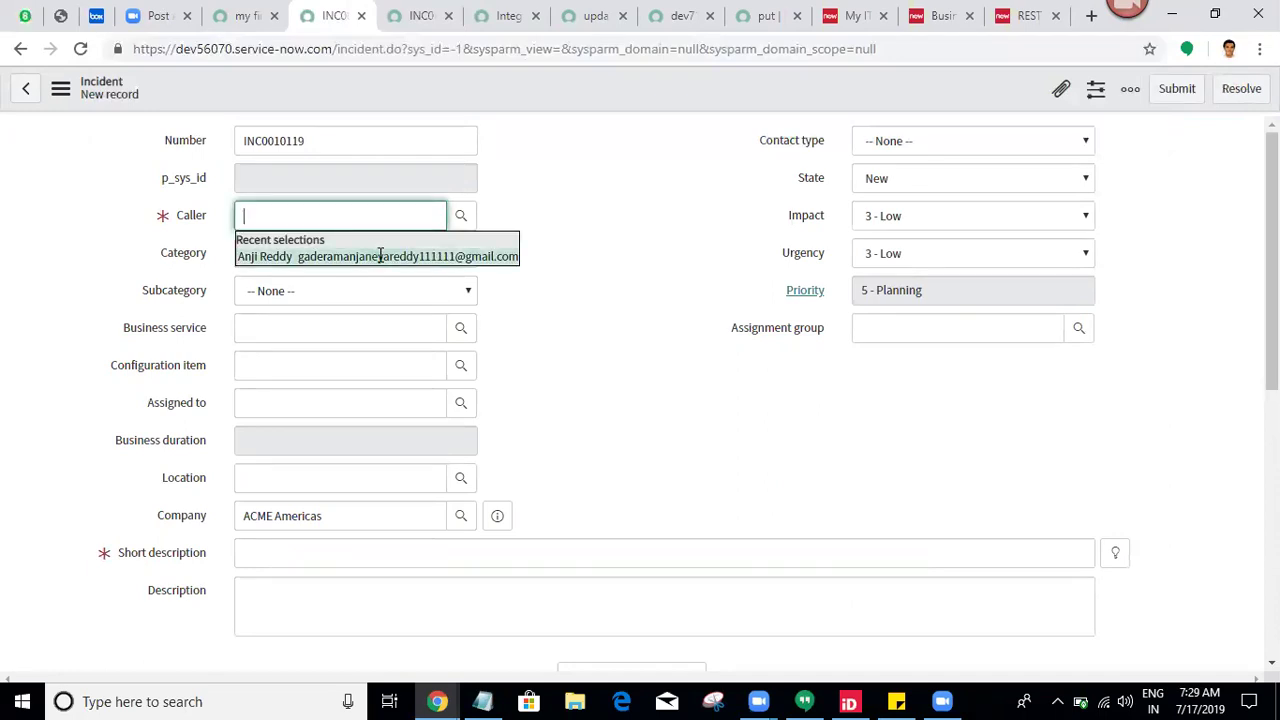
left_click(377, 250)
left_click(307, 540)
type("123")
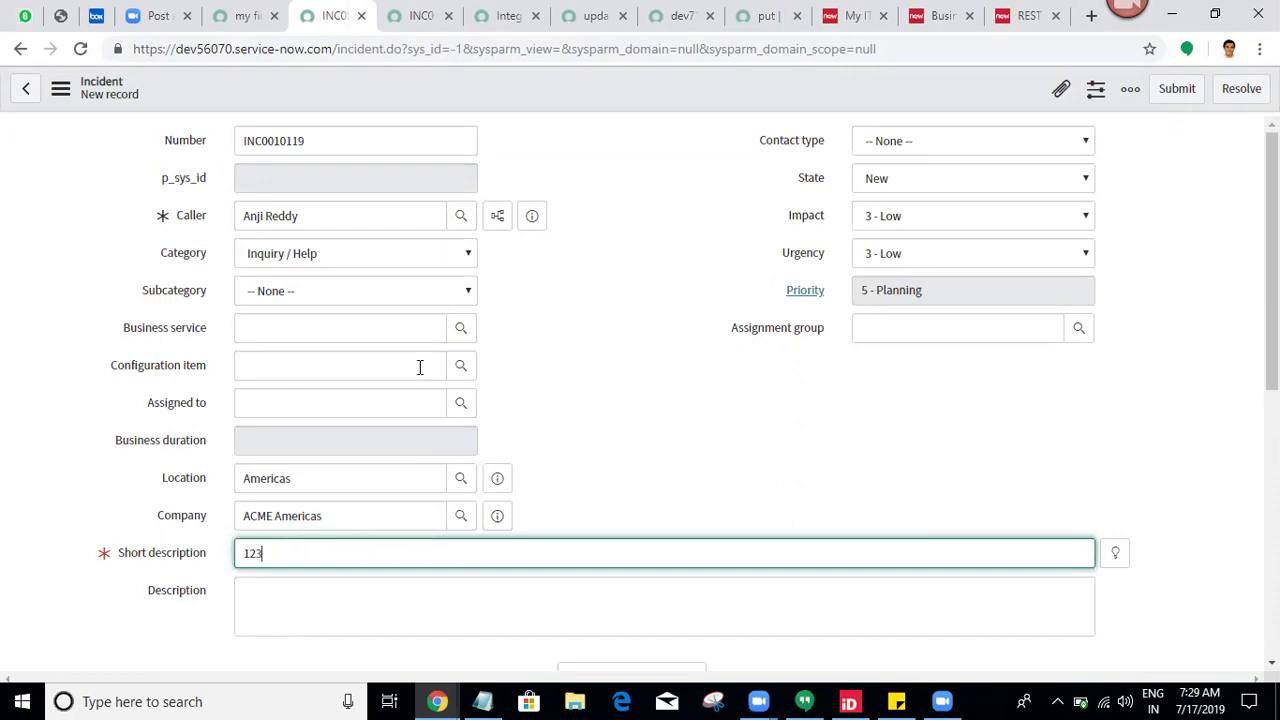
right_click(624, 86)
left_click(650, 94)
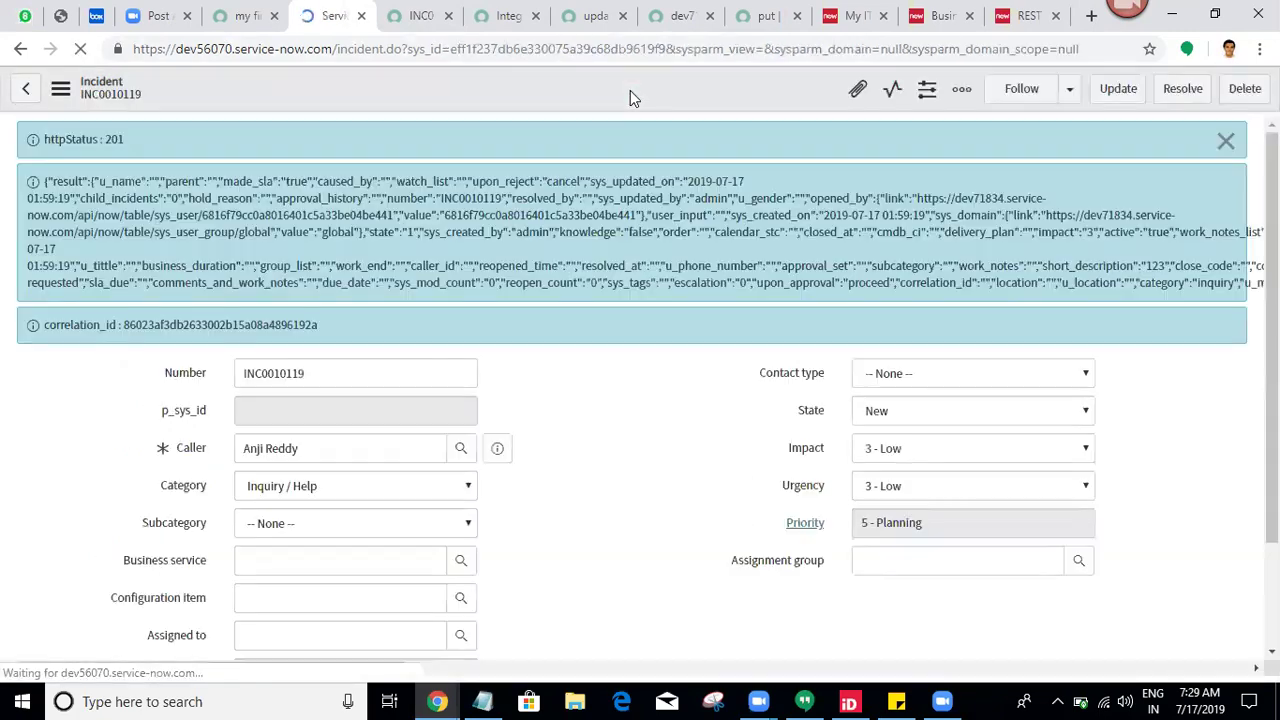
Step: Examine the correlation_id info message shown above the saved incident
double_click(197, 325)
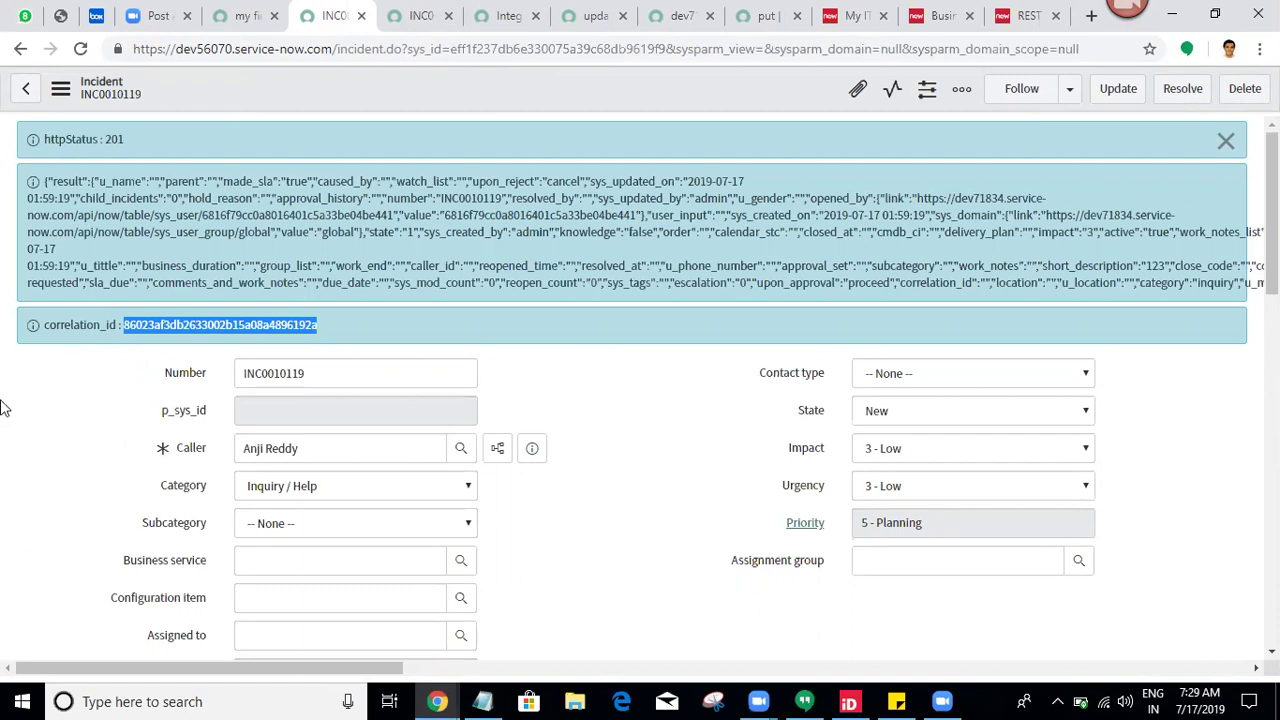
left_click(220, 345)
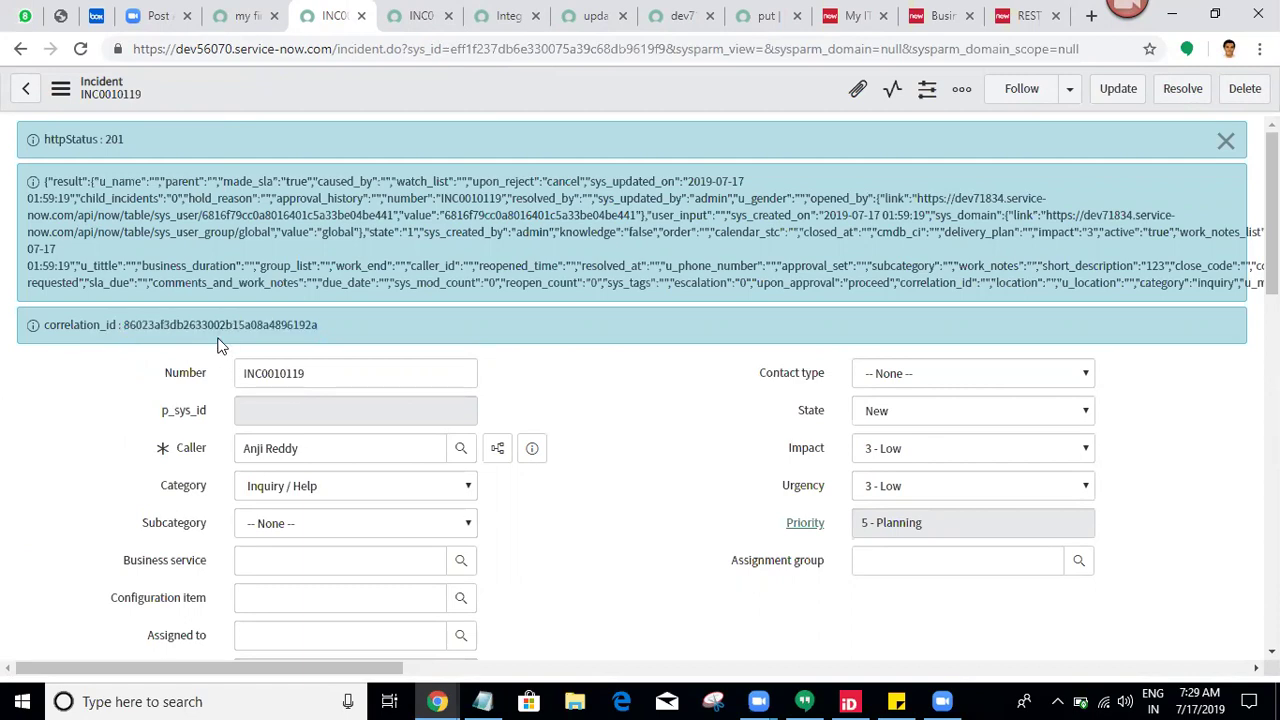
double_click(228, 326)
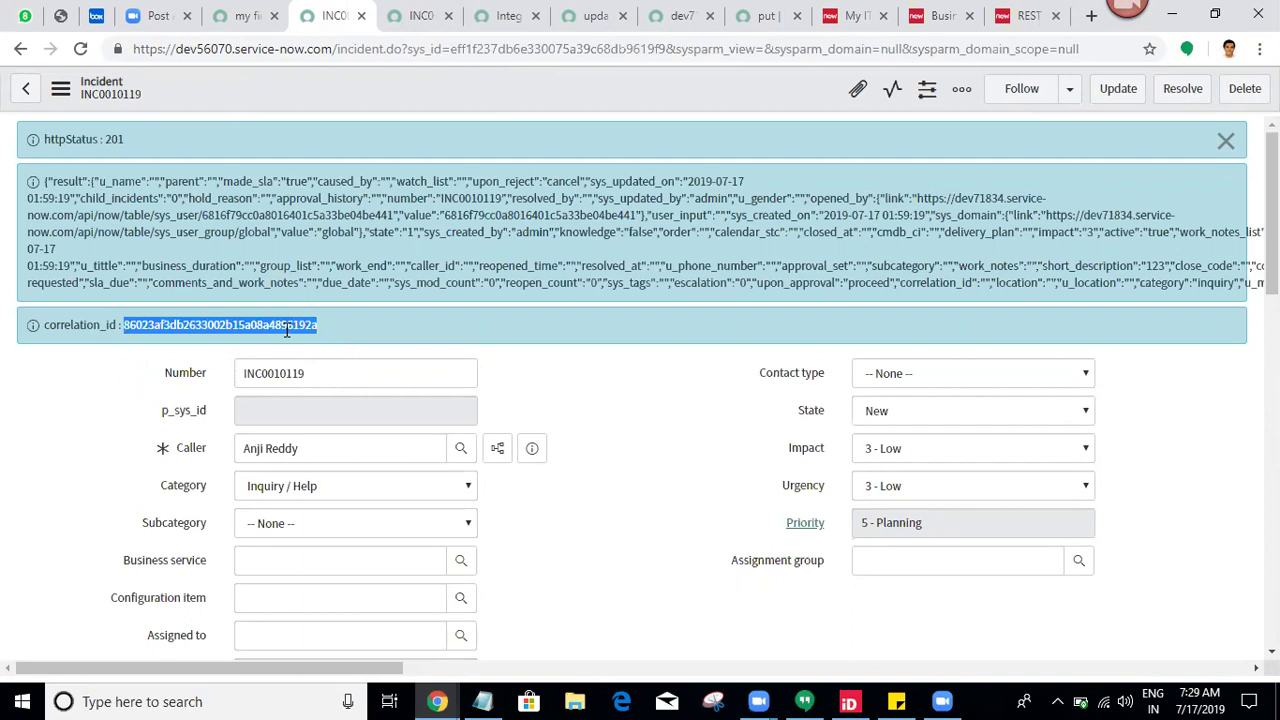
double_click(76, 325)
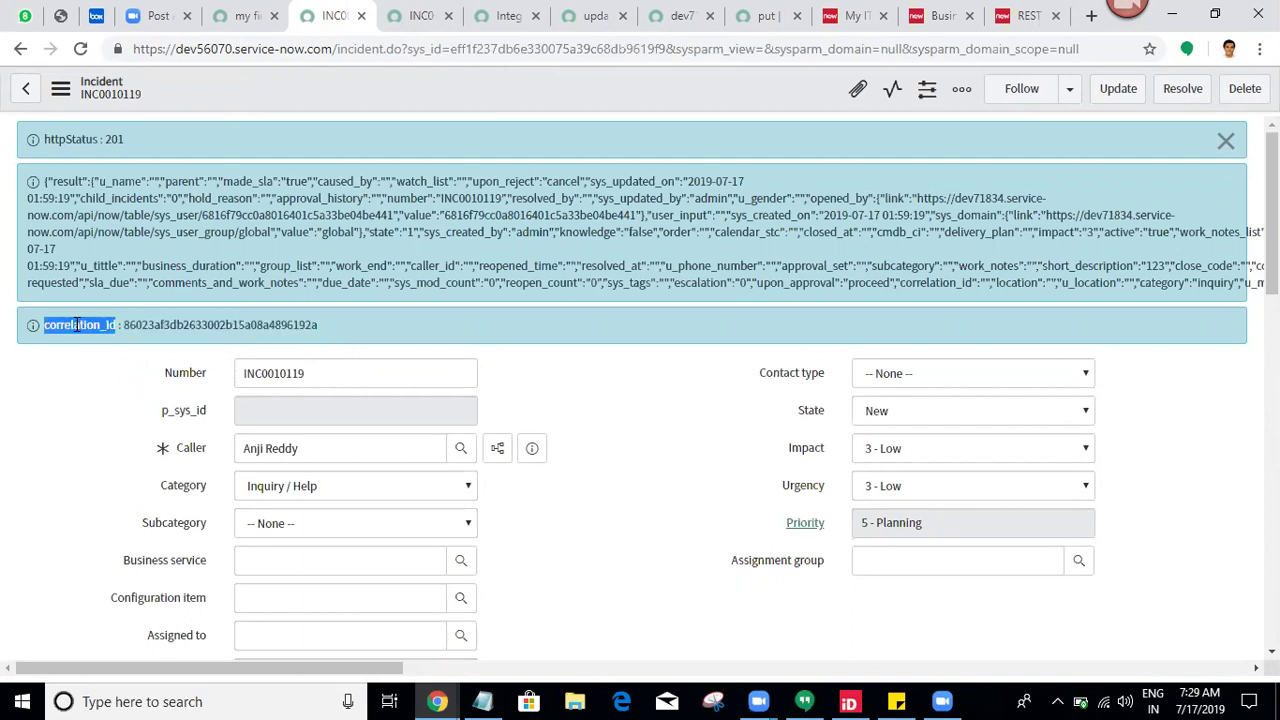
double_click(192, 322)
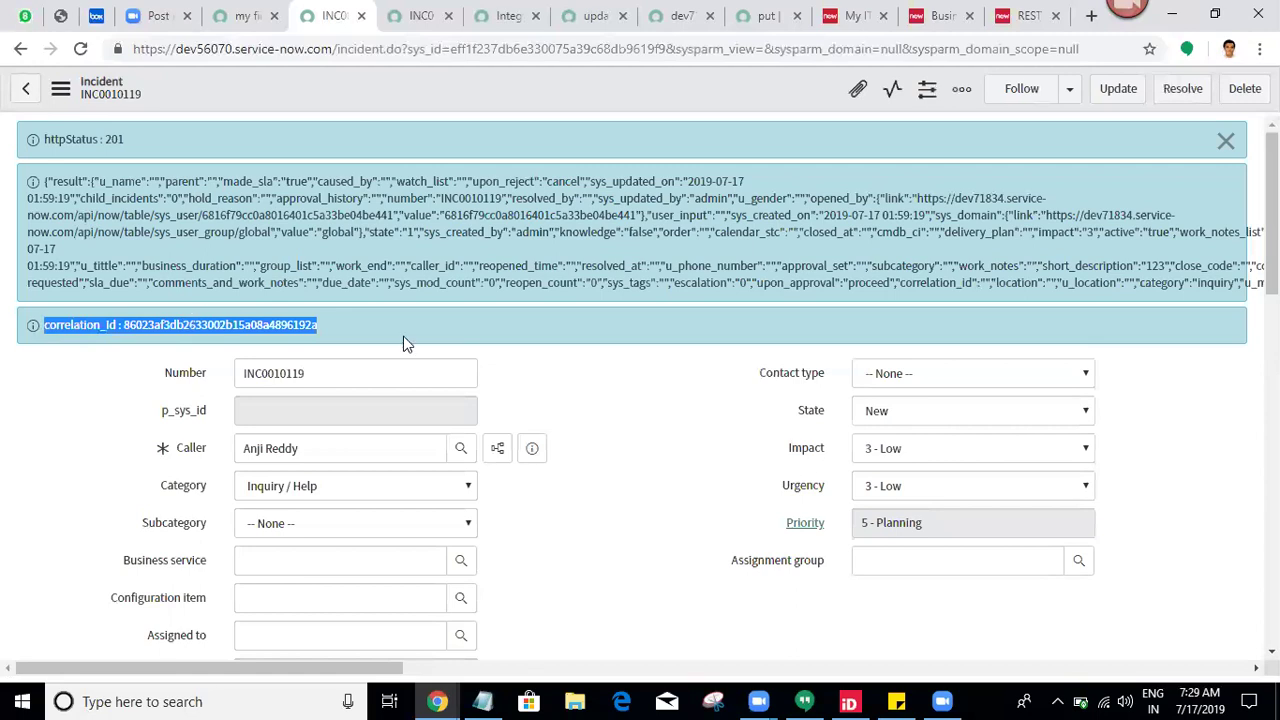
left_click(457, 354)
Step: In the update record business rule, replace current.sys_id with current.correlation_id, copied from the Integration with dev71834 script, in the 'id' parameter and save
left_click(423, 15)
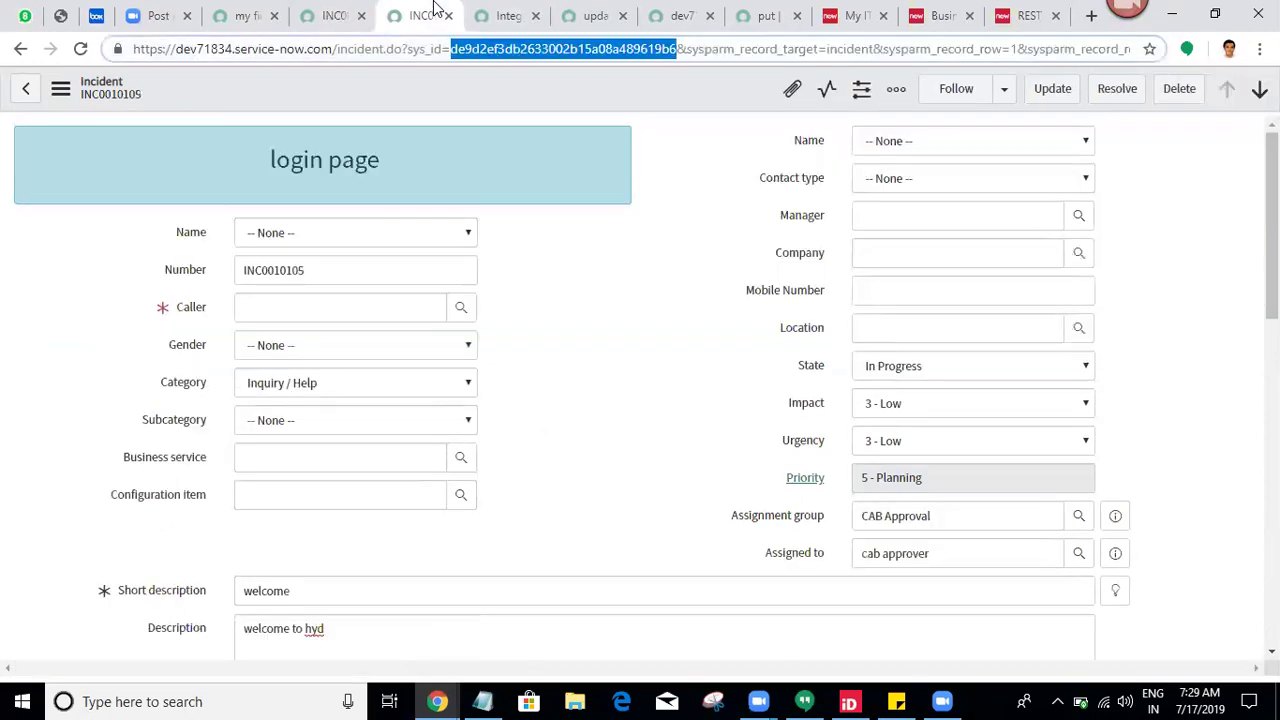
left_click(508, 15)
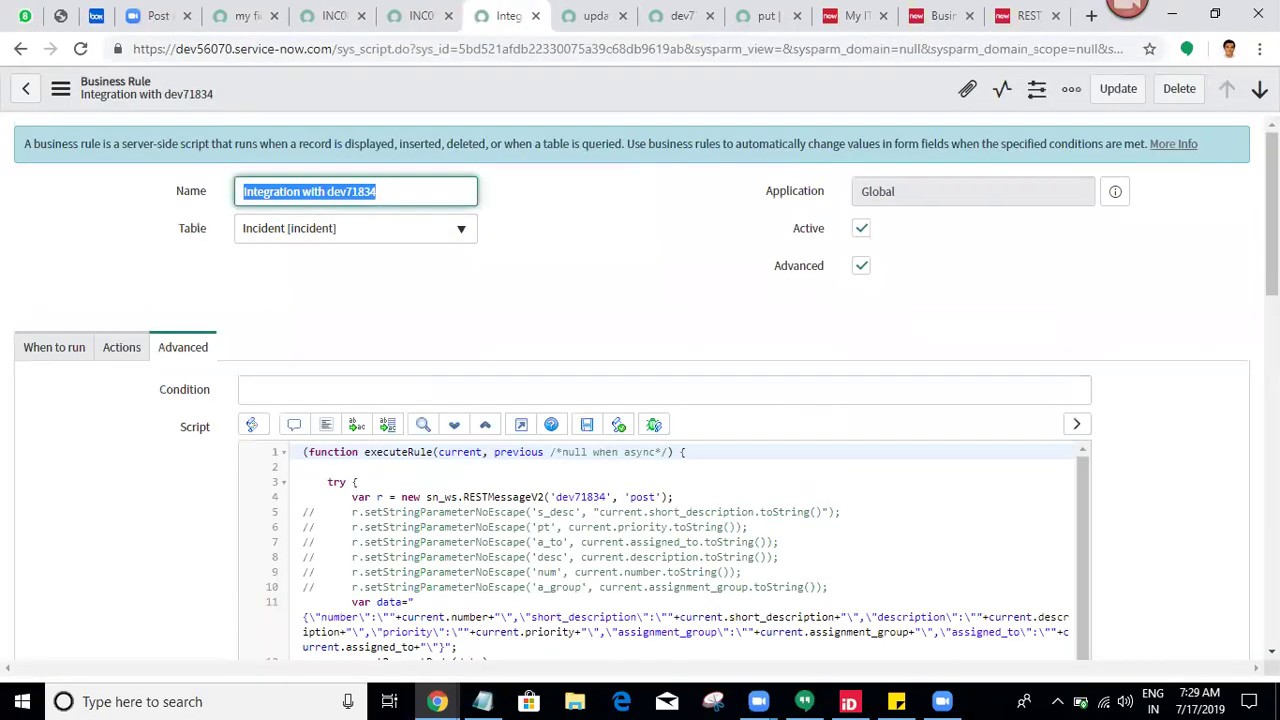
scroll(1040, 420, "down", 4)
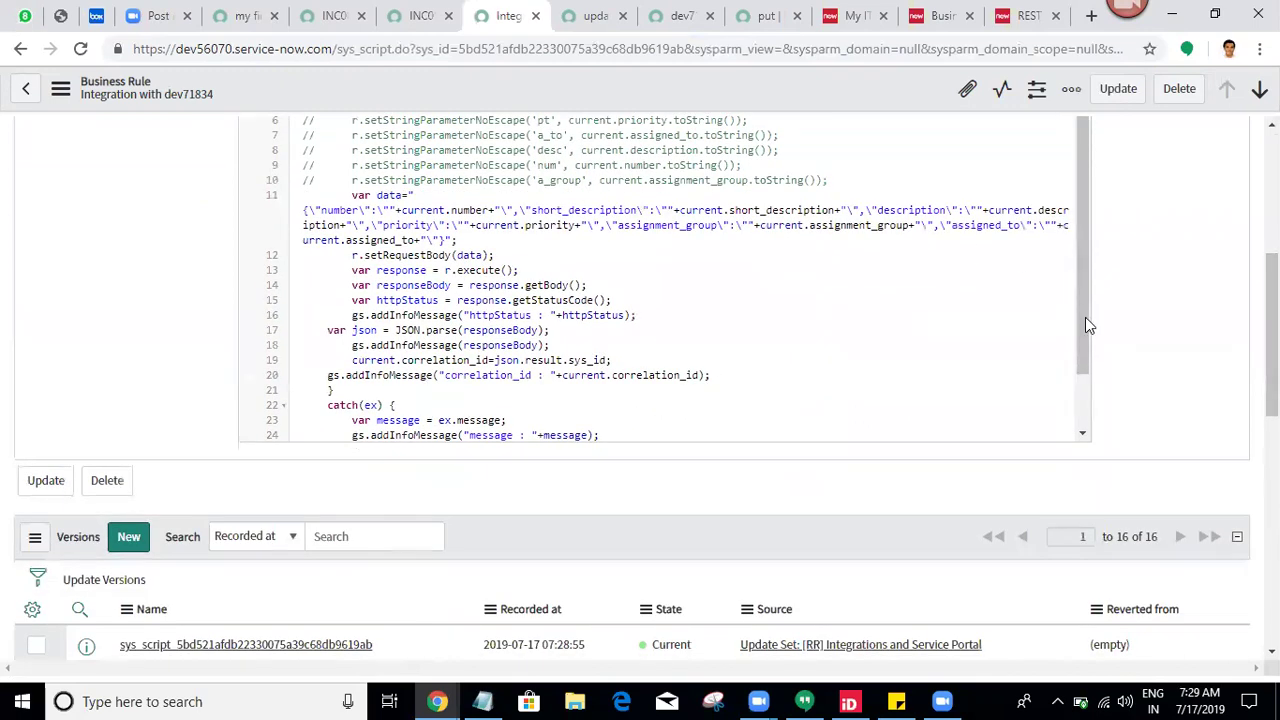
scroll(1085, 317, "down", 2)
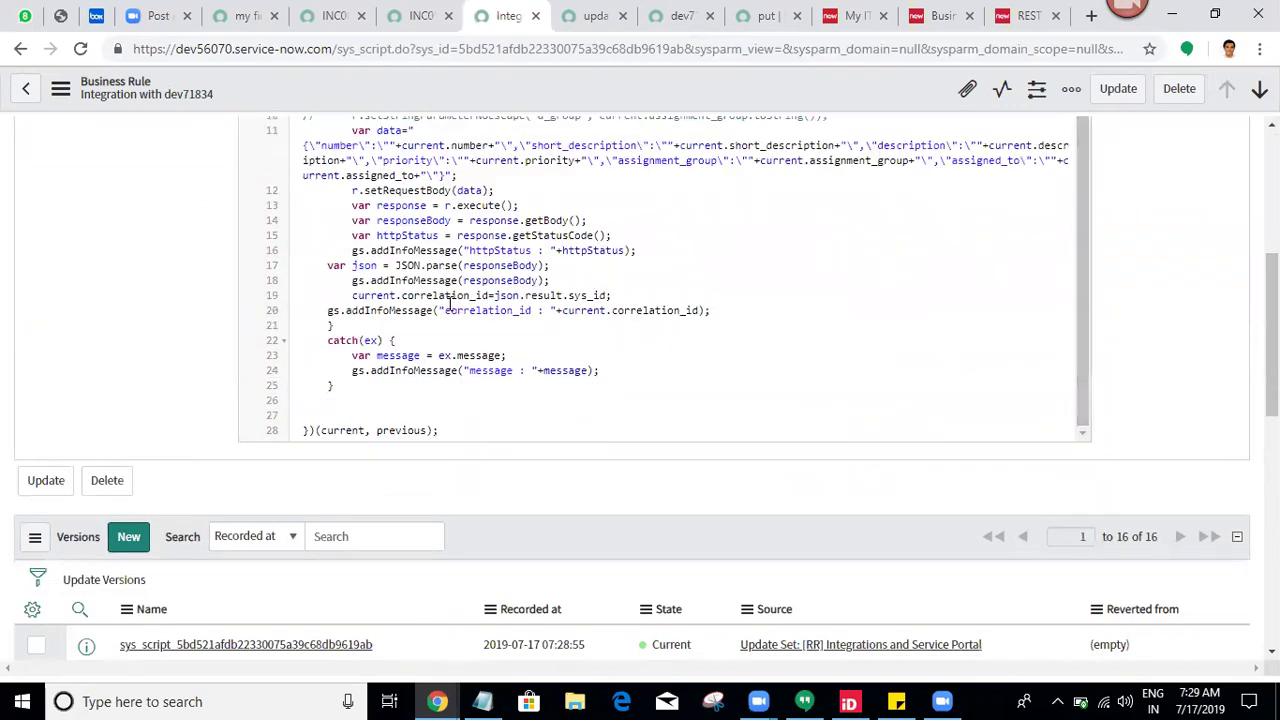
left_click_drag(561, 311, 703, 311)
key("ctrl+c")
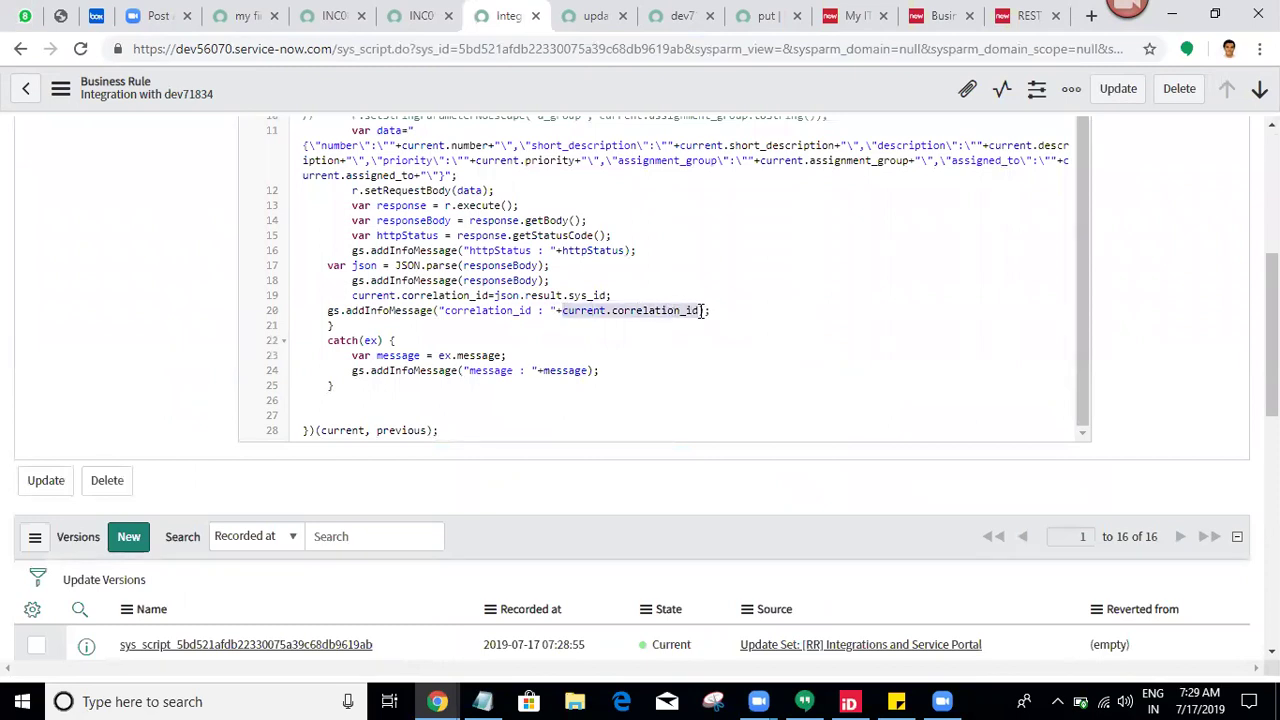
left_click(595, 15)
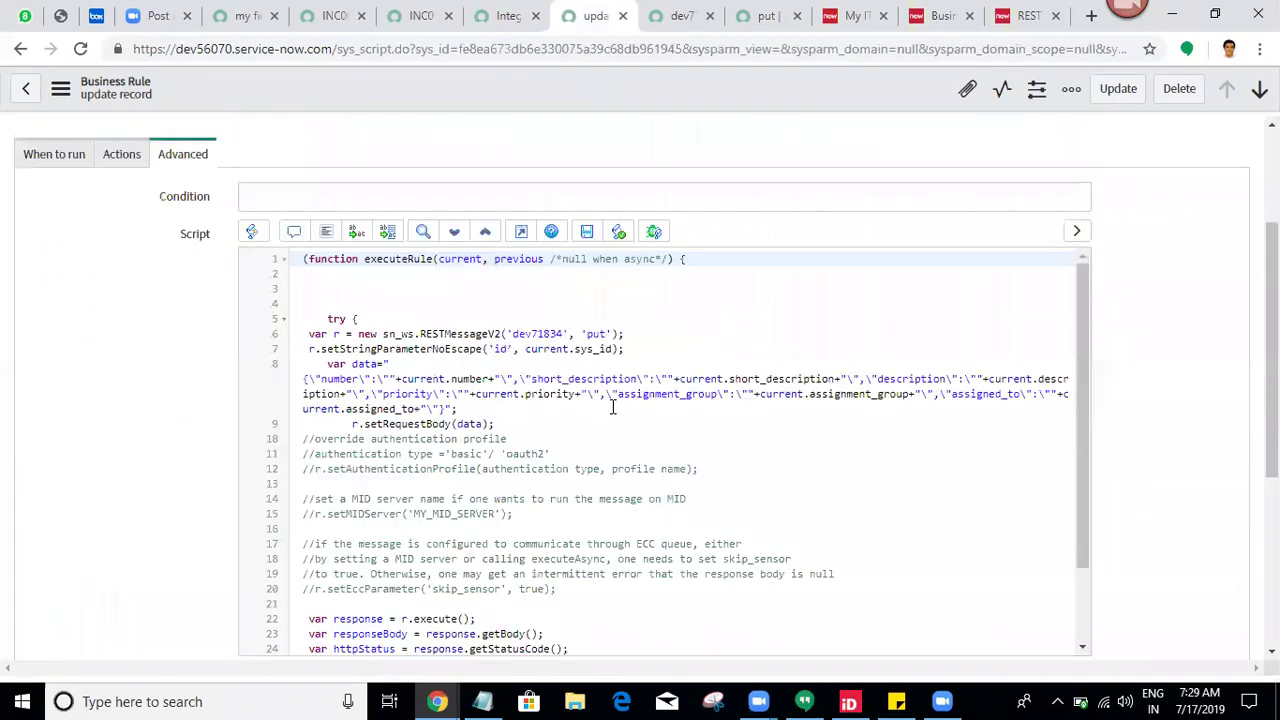
left_click(526, 349)
left_click_drag(526, 349, 614, 349)
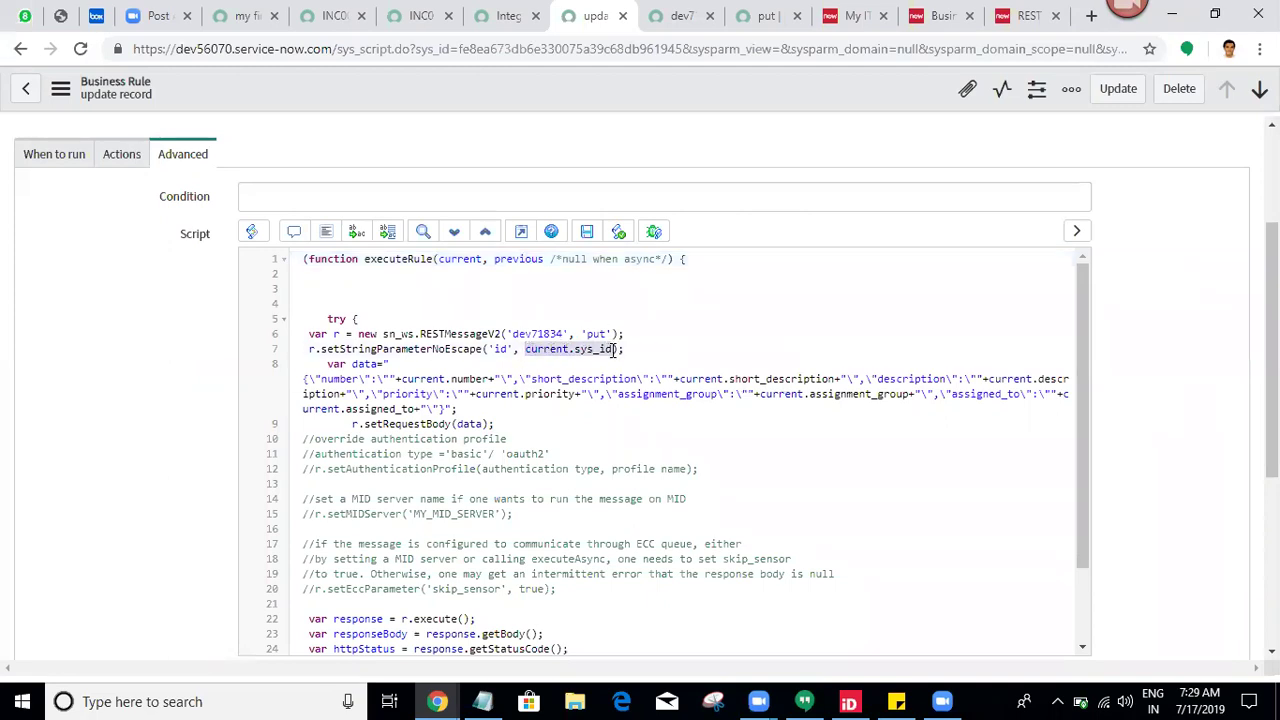
key("ctrl+v")
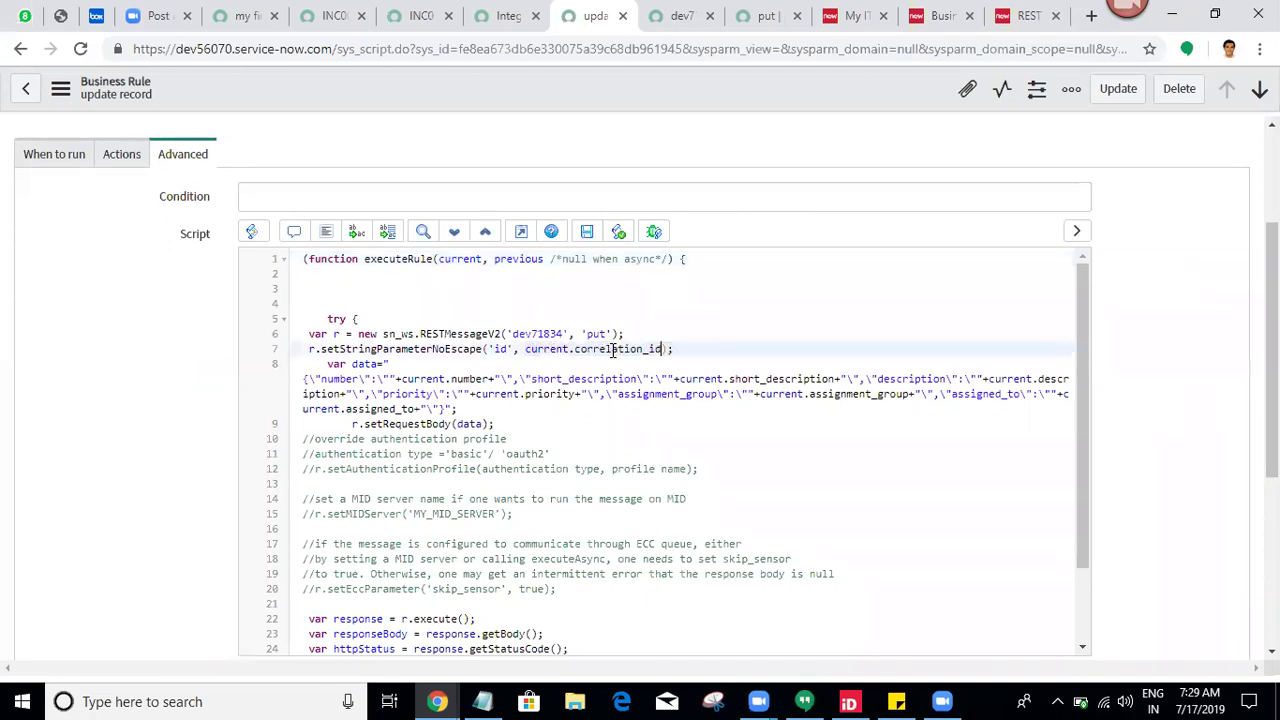
right_click(670, 82)
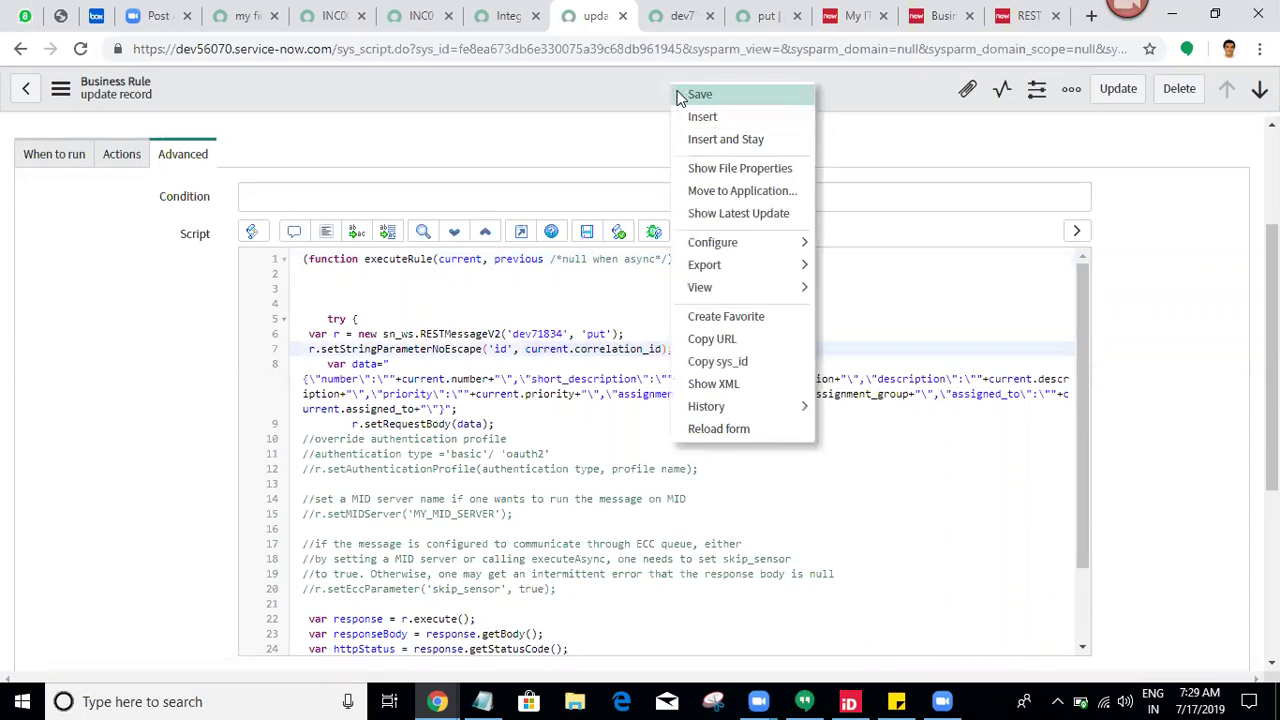
left_click(676, 94)
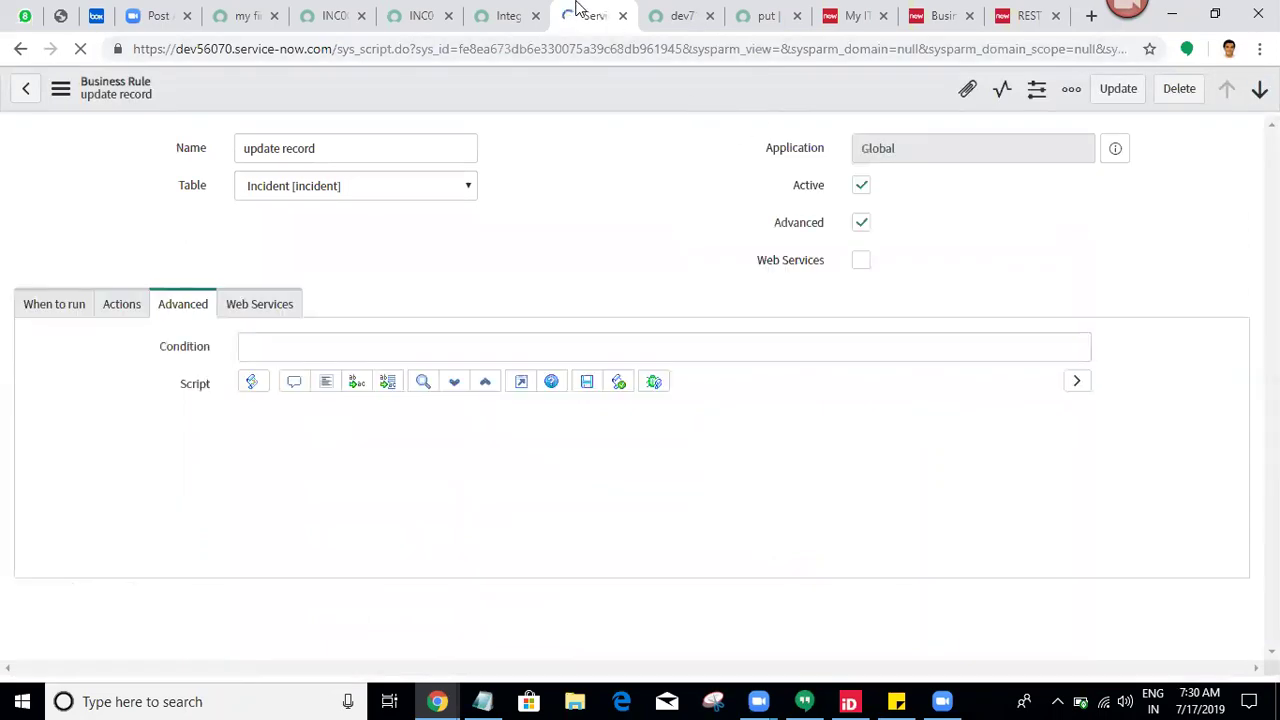
Step: Load the dev71834 instance's home page in place of its open incident and filter the navigator by "incident"
left_click(422, 10)
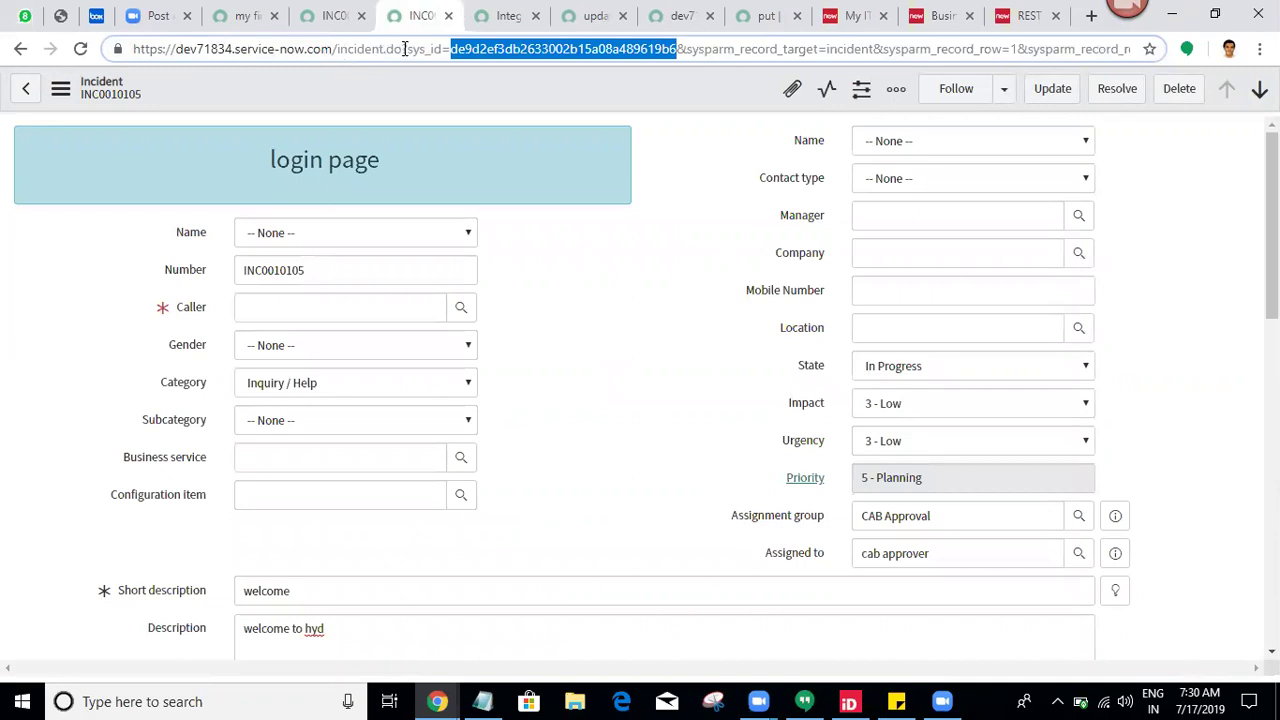
left_click_drag(337, 49, 1258, 15)
type("n")
key("BackSpace")
key("Return")
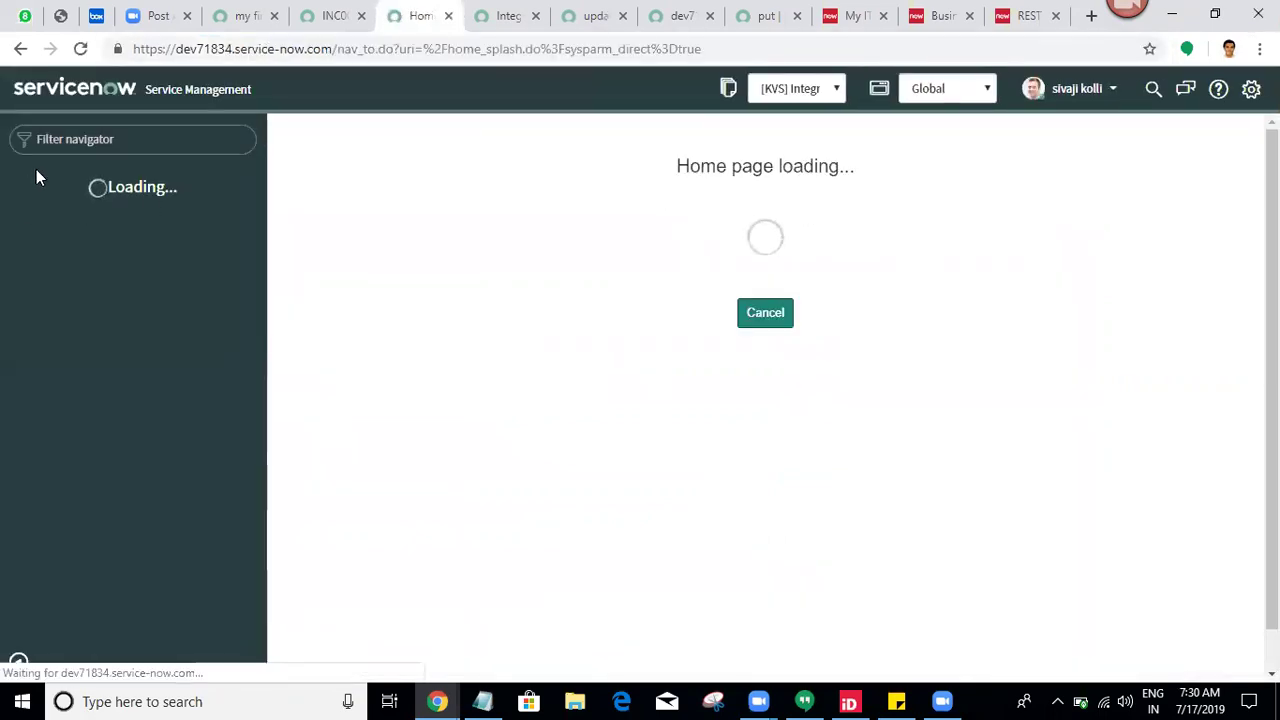
left_click(82, 137)
type("incident")
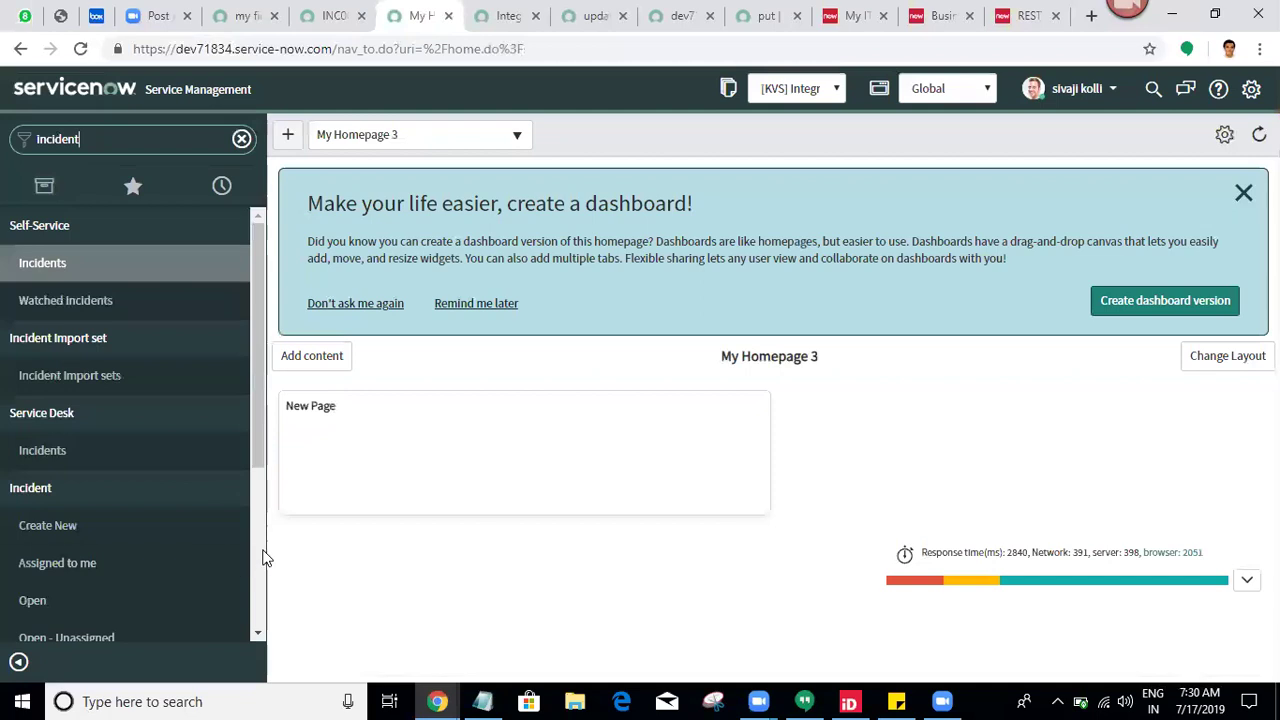
Step: Open the list of open incidents in a new tab and open its newest incident, with short description "123"
scroll(263, 557, "down", 3)
left_click(72, 328, "ctrl")
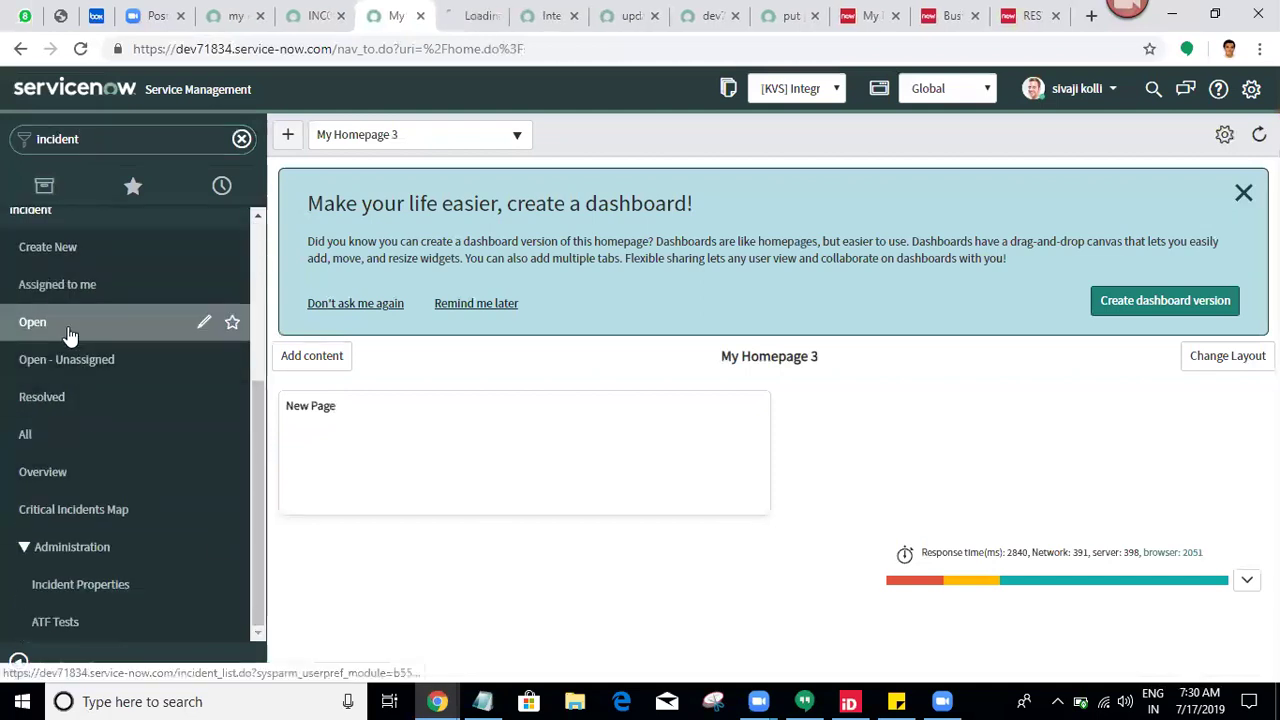
left_click(484, 14)
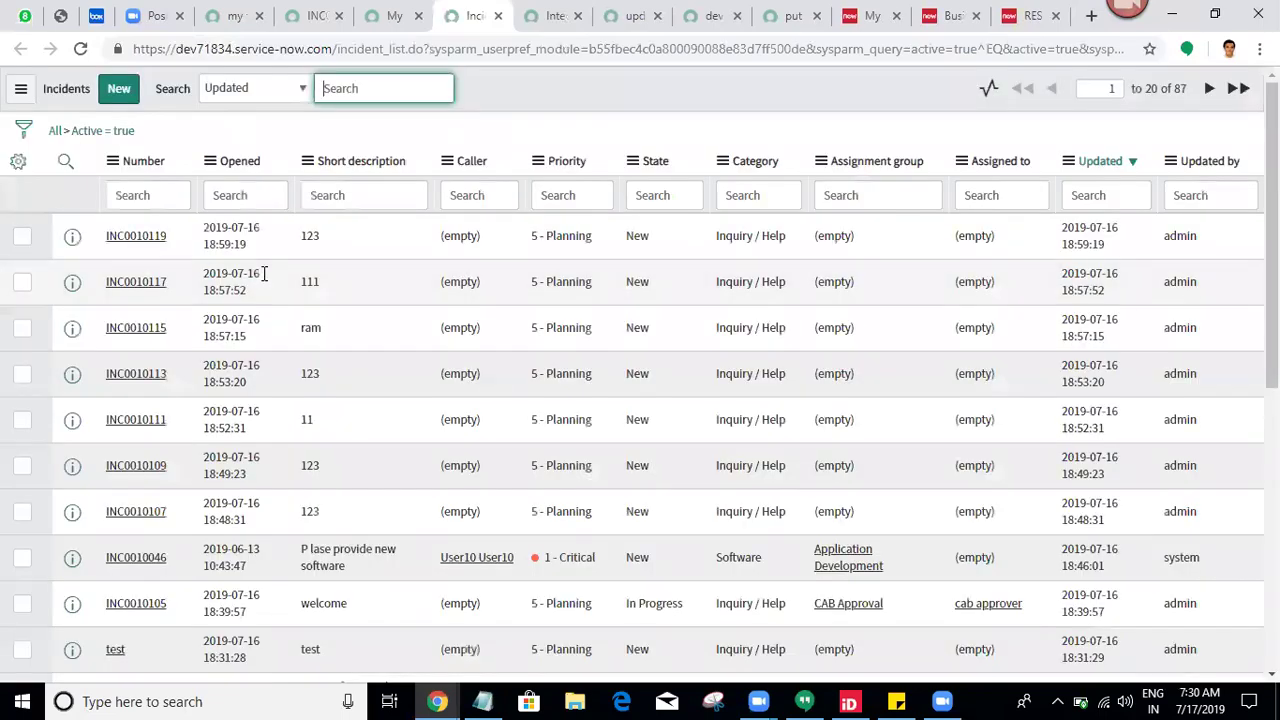
left_click(143, 243)
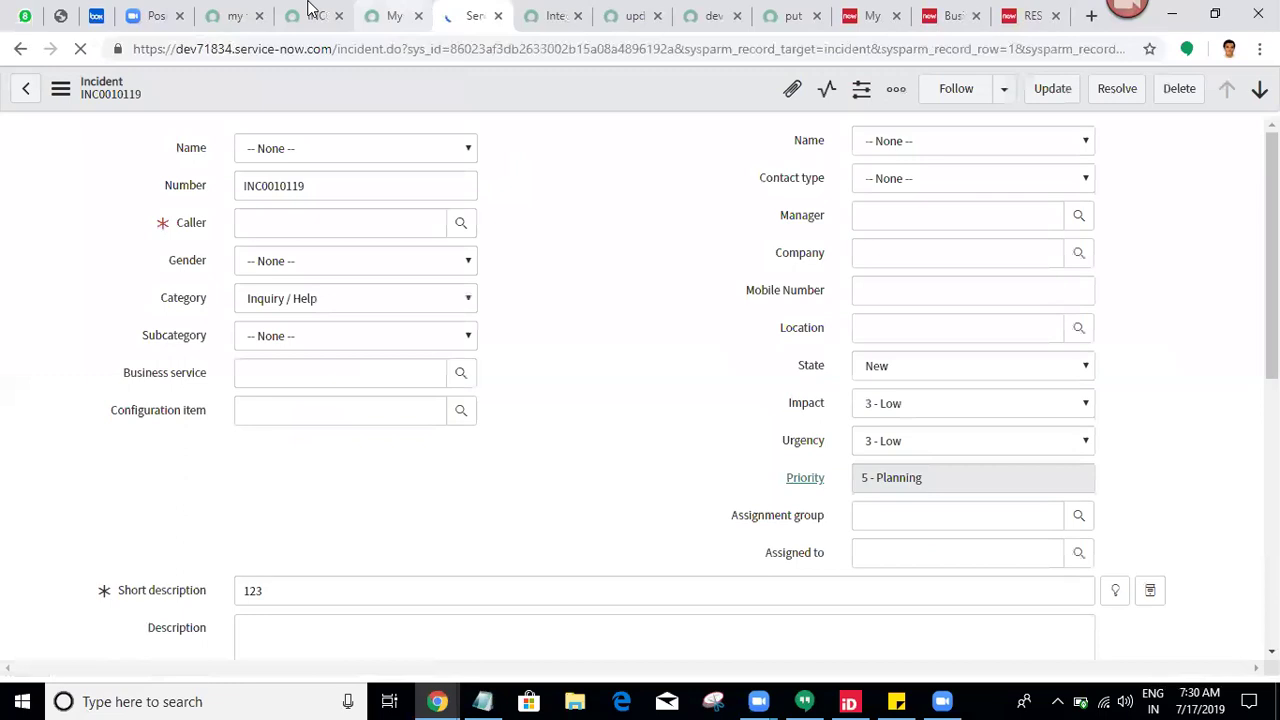
Step: Compare the incident's field values between the dev56070 record and its dev71834 counterpart
left_click(312, 12)
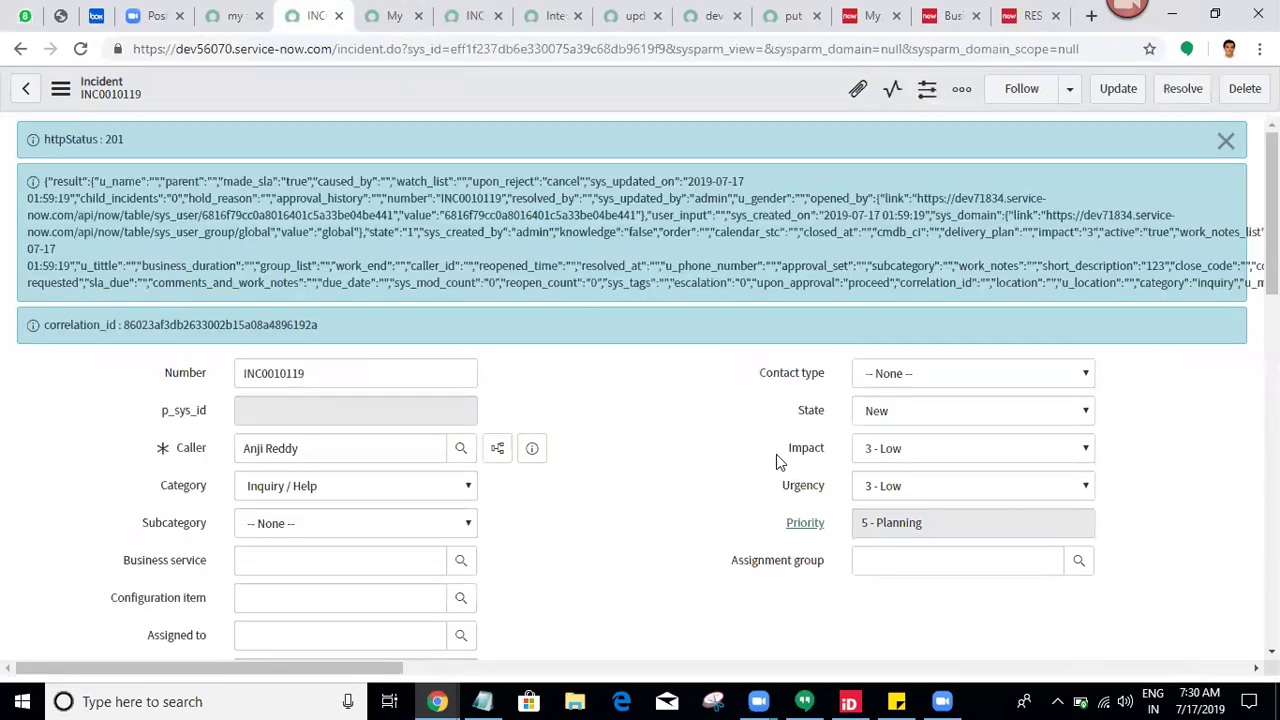
left_click(470, 12)
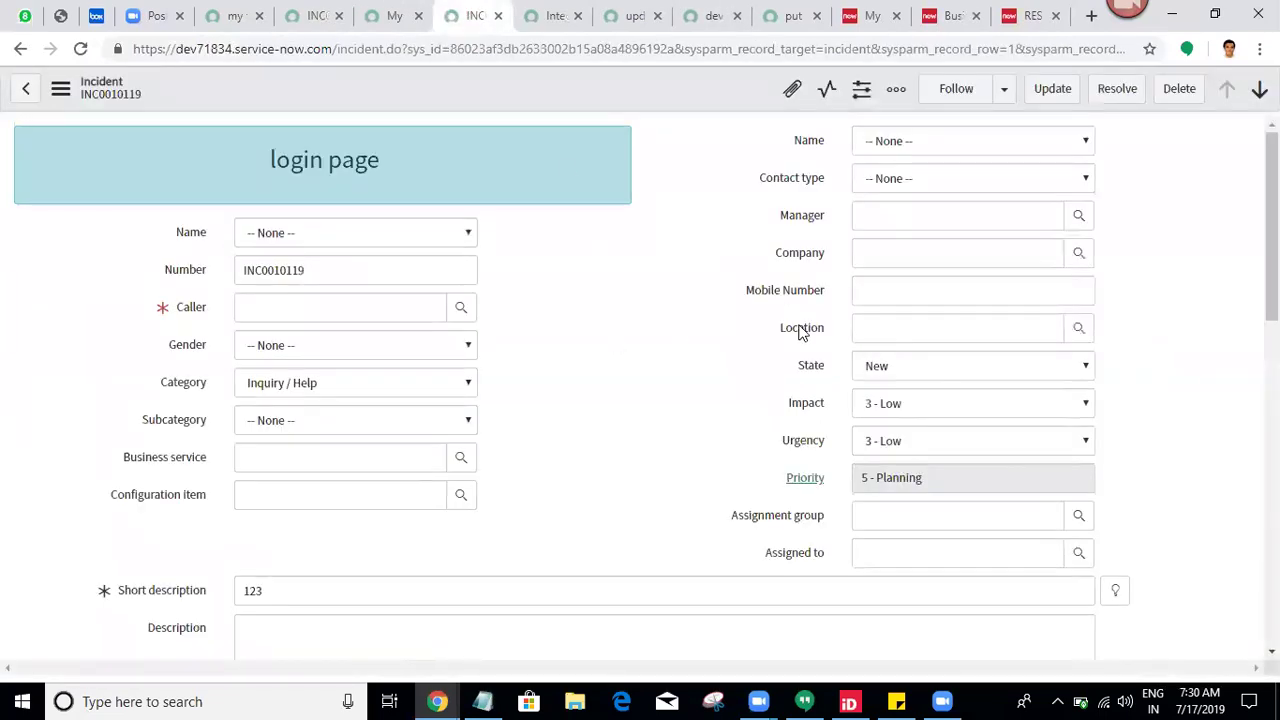
scroll(360, 546, "down", 2)
left_click(303, 511)
left_click(660, 393)
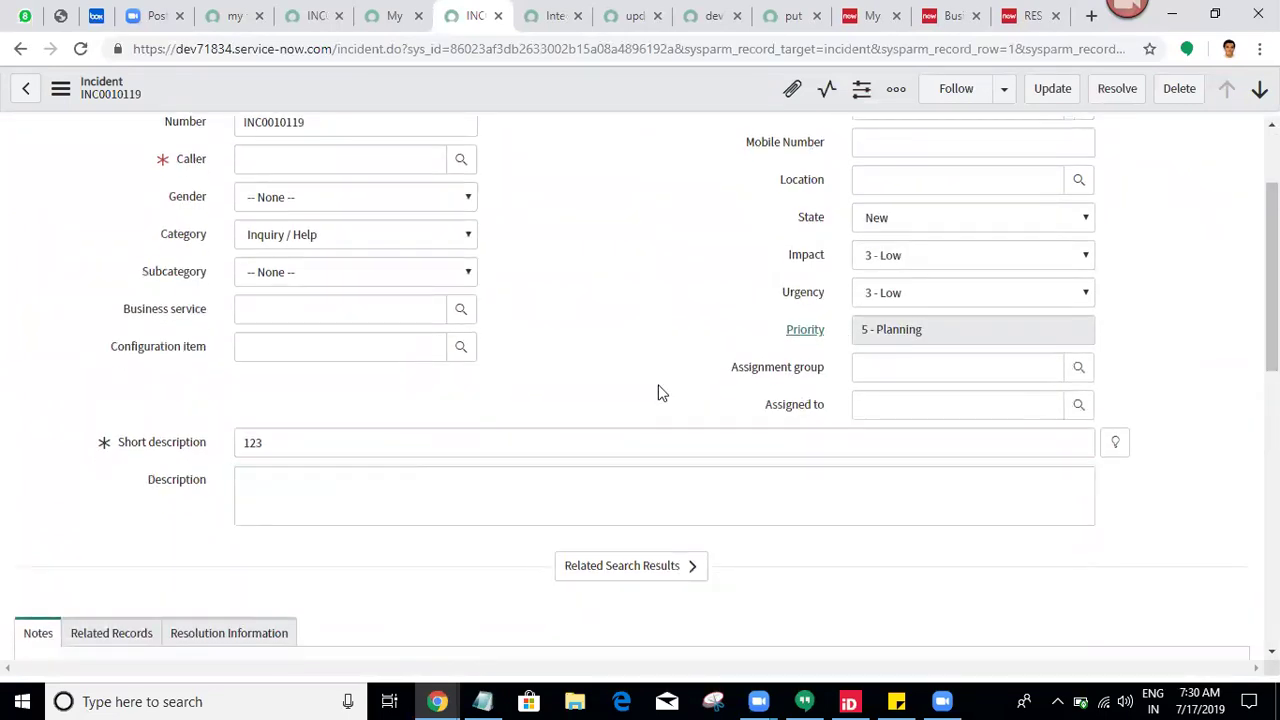
left_click(405, 12)
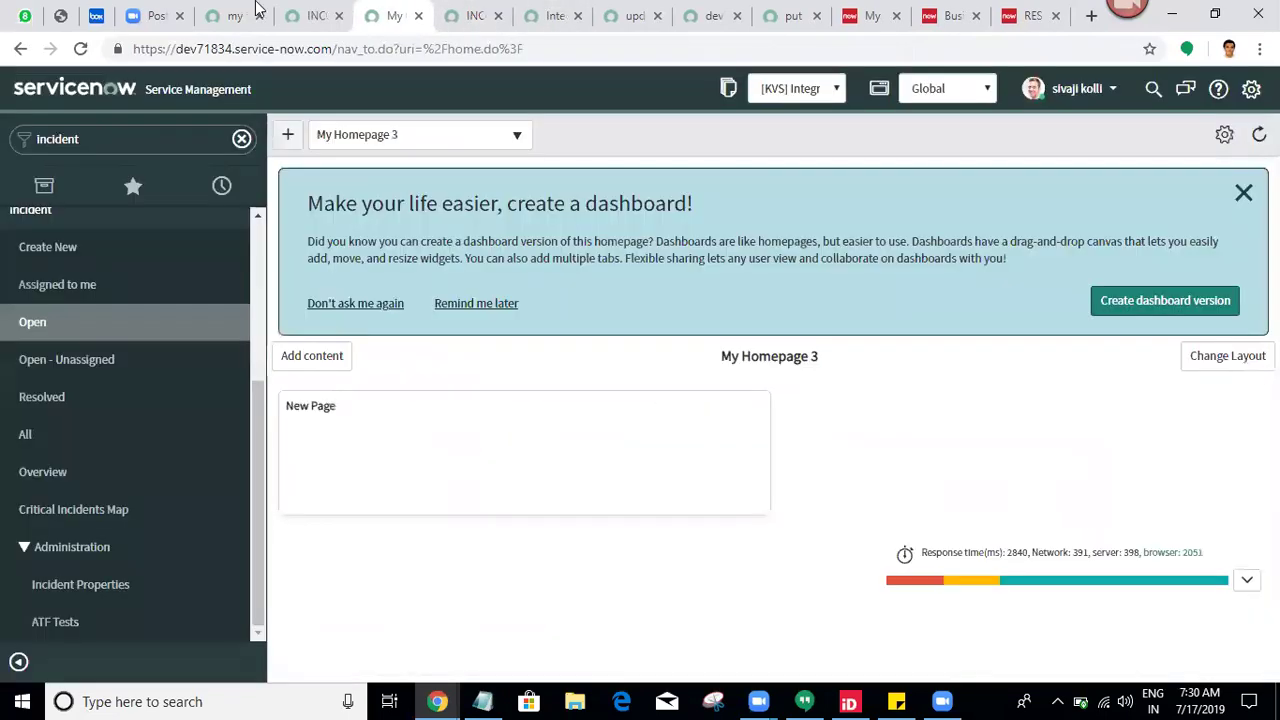
Step: On the dev56070 incident, dismiss the info messages, set the assignment group to Network and assign it to the recently used person
left_click(315, 15)
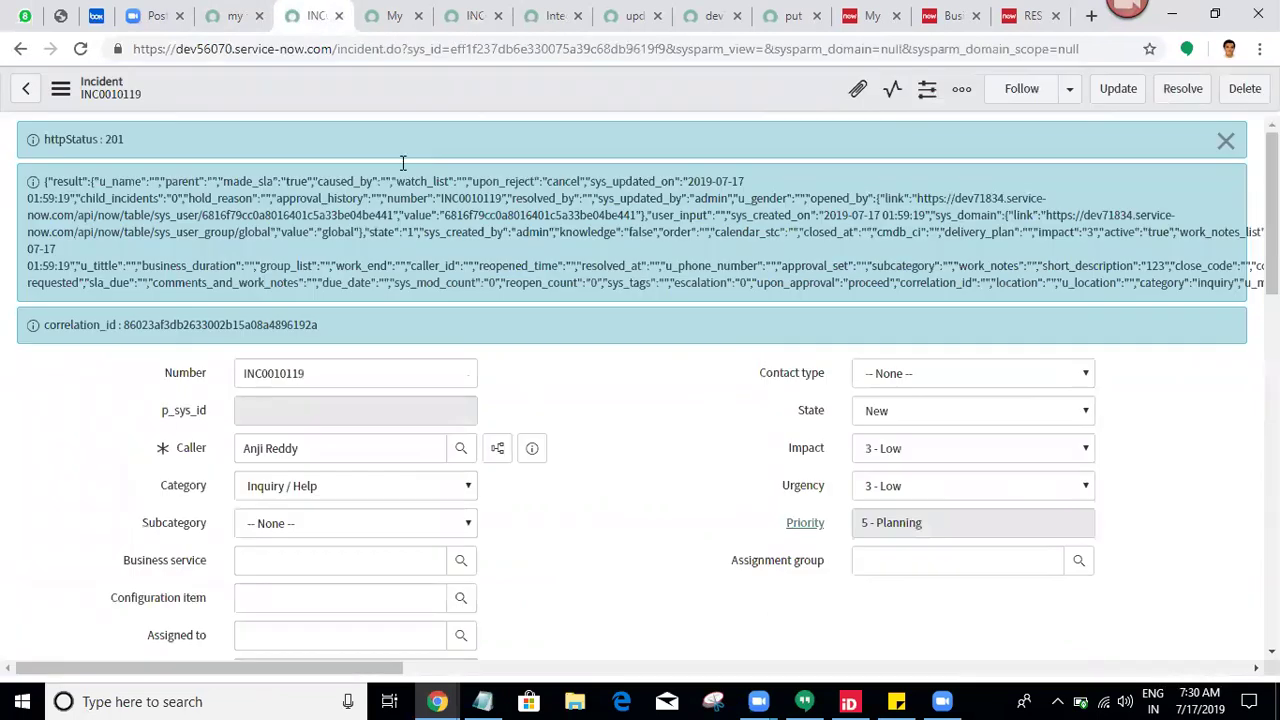
left_click(1225, 140)
mouse_move(1272, 190)
left_mouse_down()
mouse_move(1272, 263)
mouse_move(1272, 192)
left_mouse_up()
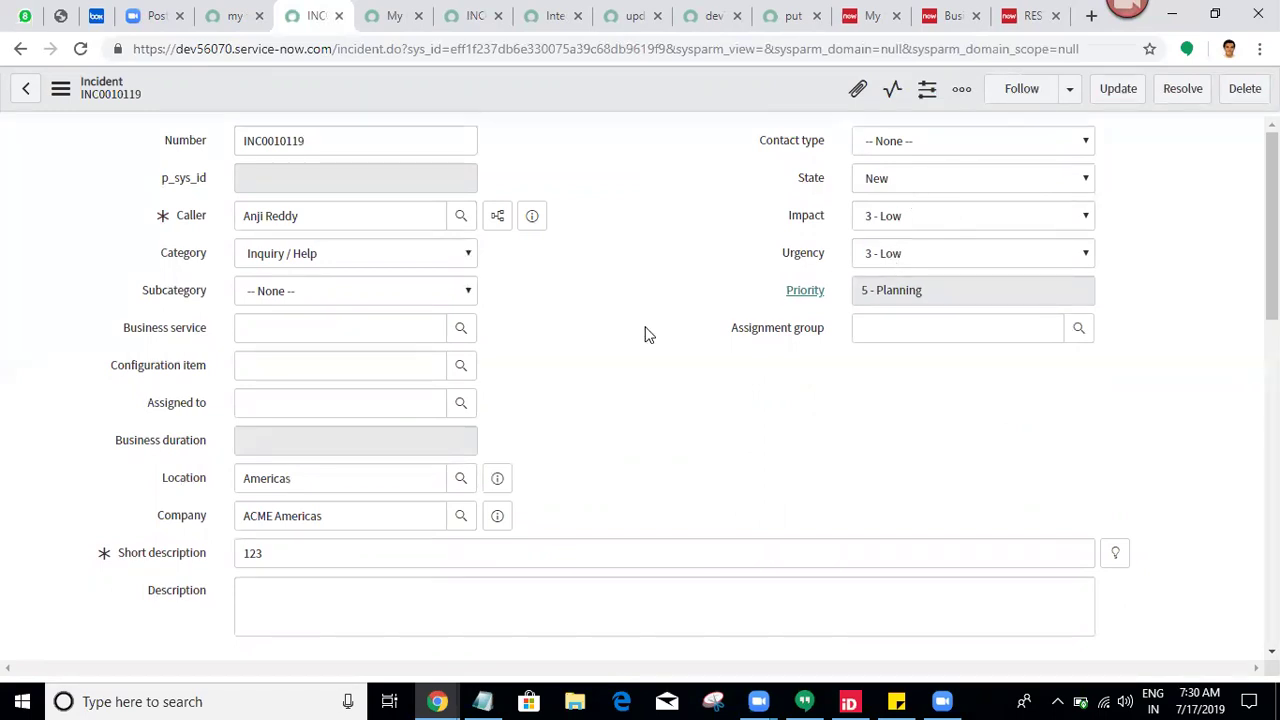
left_click(957, 327)
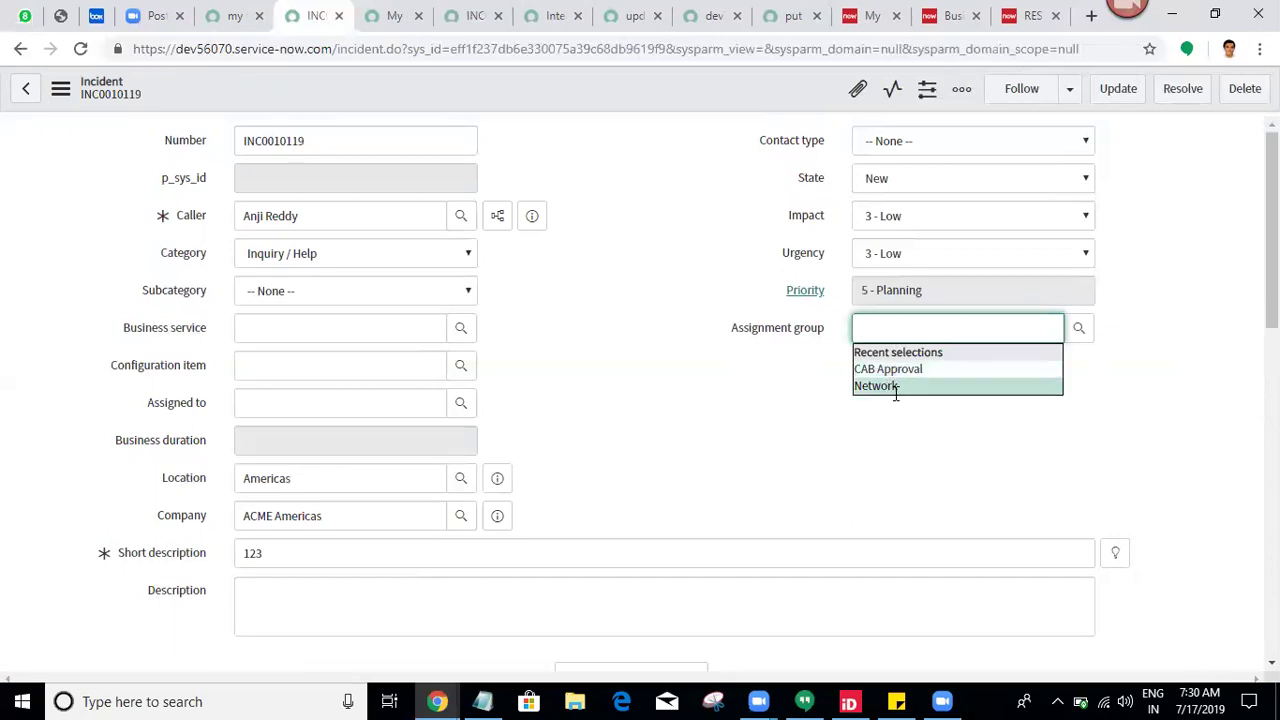
left_click(893, 386)
left_click(684, 380)
left_click(354, 404)
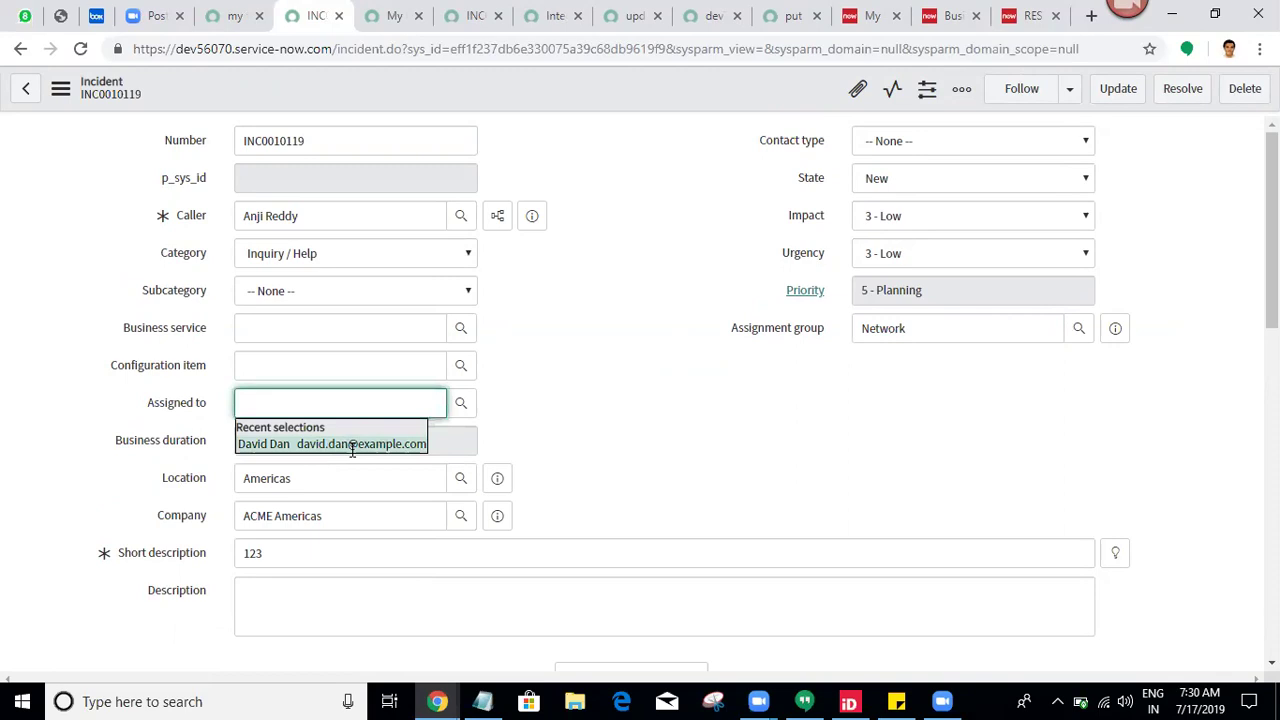
left_click(352, 444)
left_click(714, 463)
Step: Replace the short description with "welcome to servicenow", enter the description "hi hello" and save the incident
double_click(292, 556)
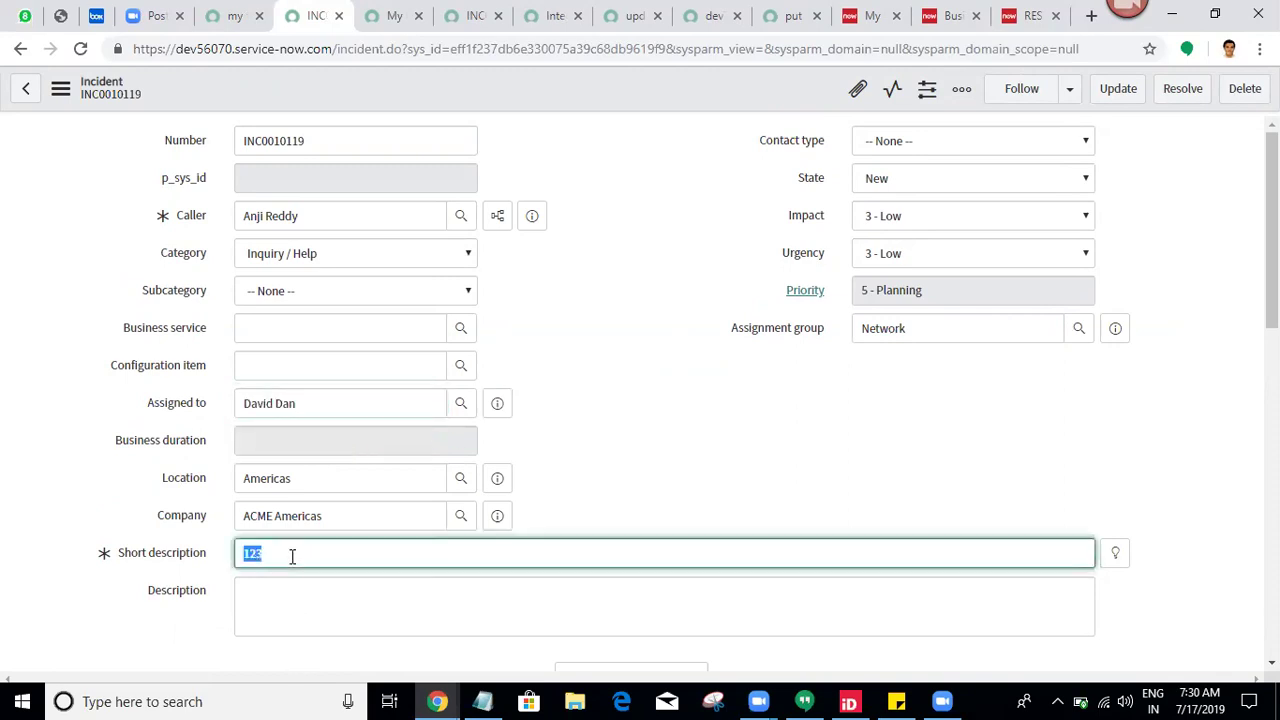
type("welcome to servicenow")
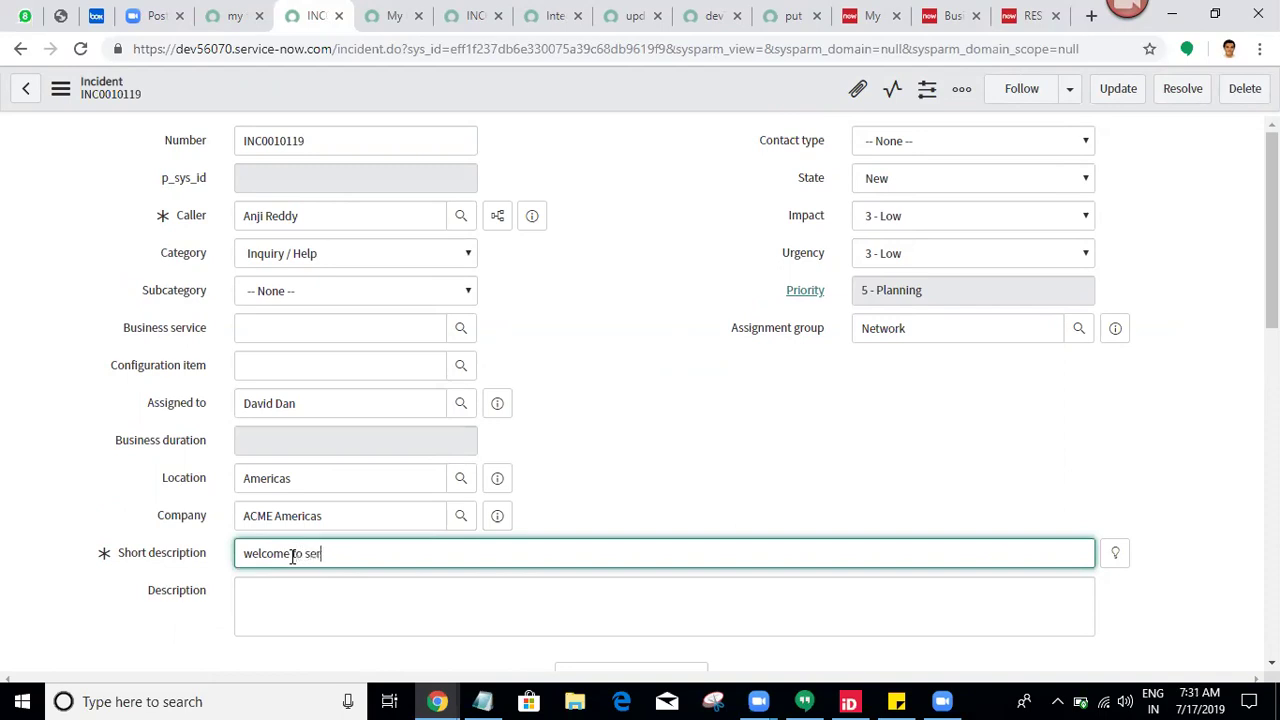
left_click(327, 635)
type("h")
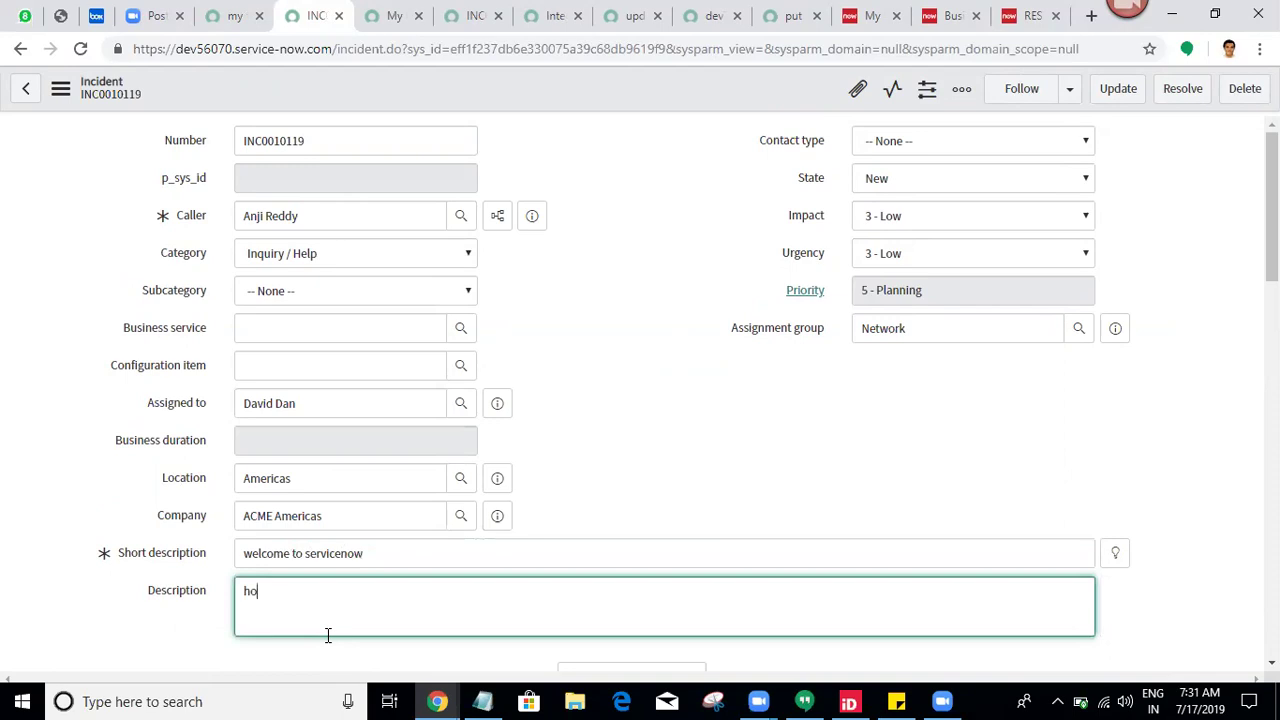
type("i hello")
right_click(521, 94)
left_click(550, 108)
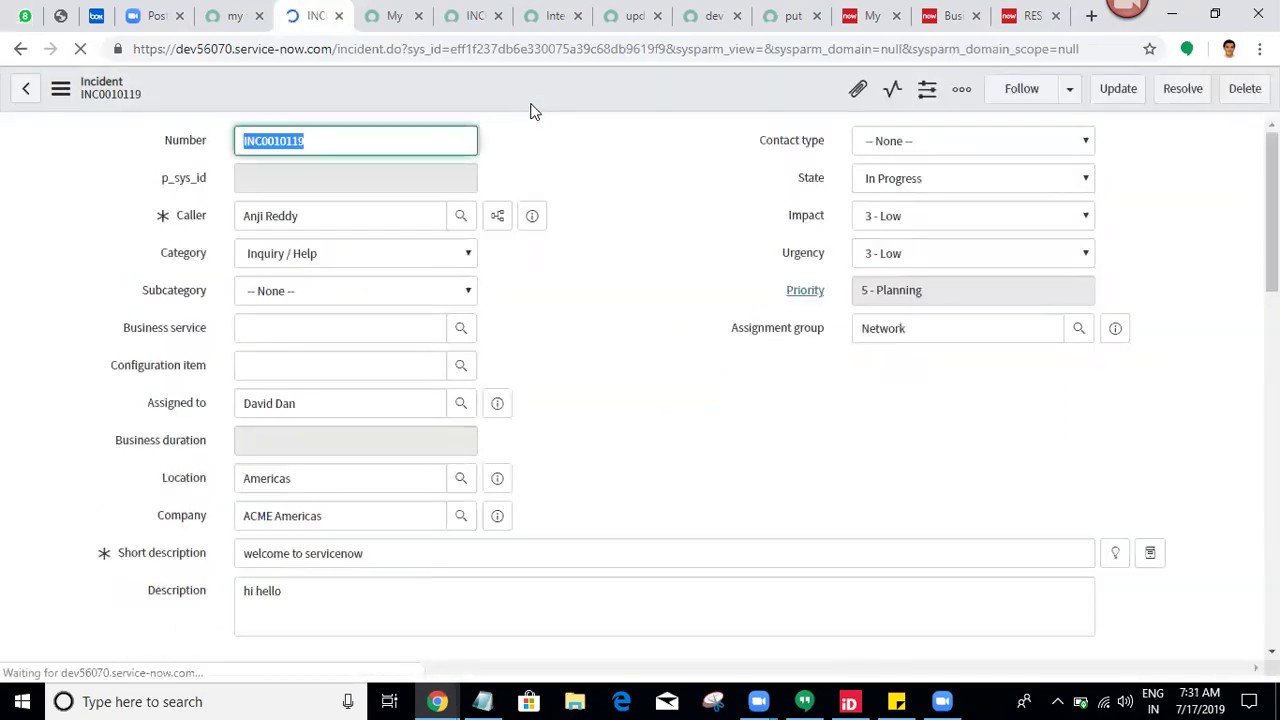
Step: Reload the dev71834 incident and check its assignment group, assigned to, short description and description against the source record
left_click(463, 8)
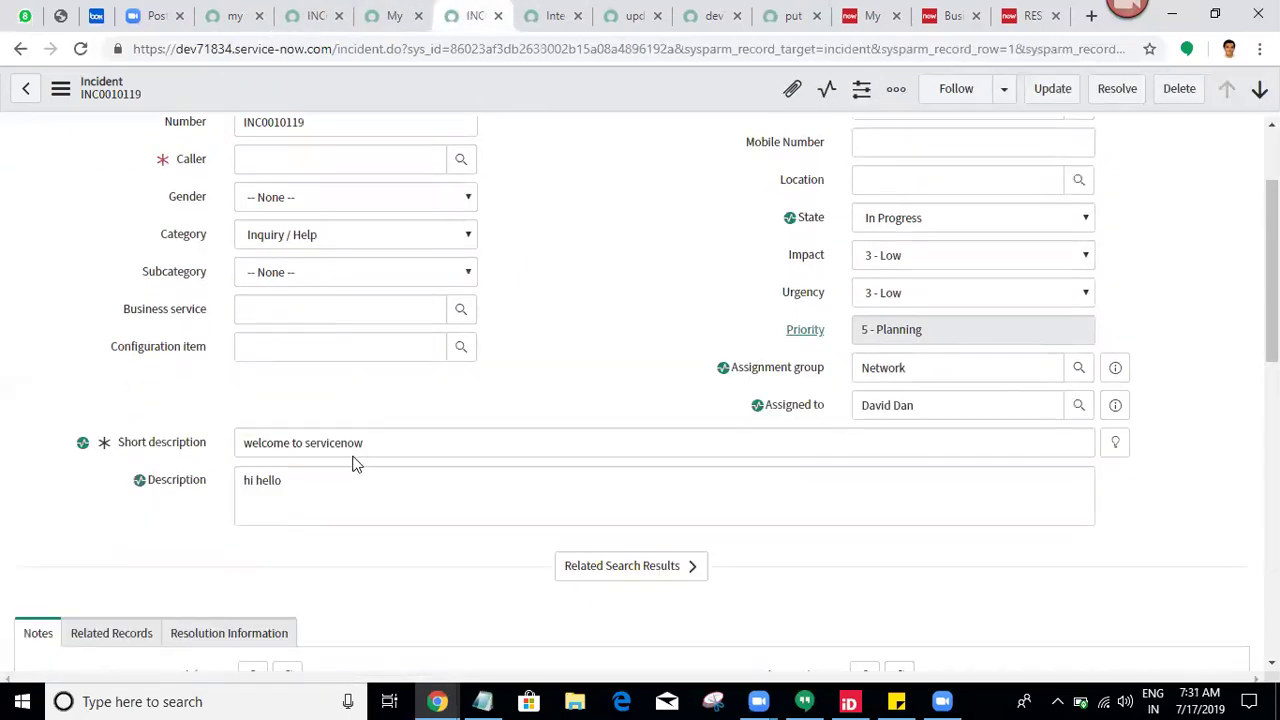
left_click(81, 49)
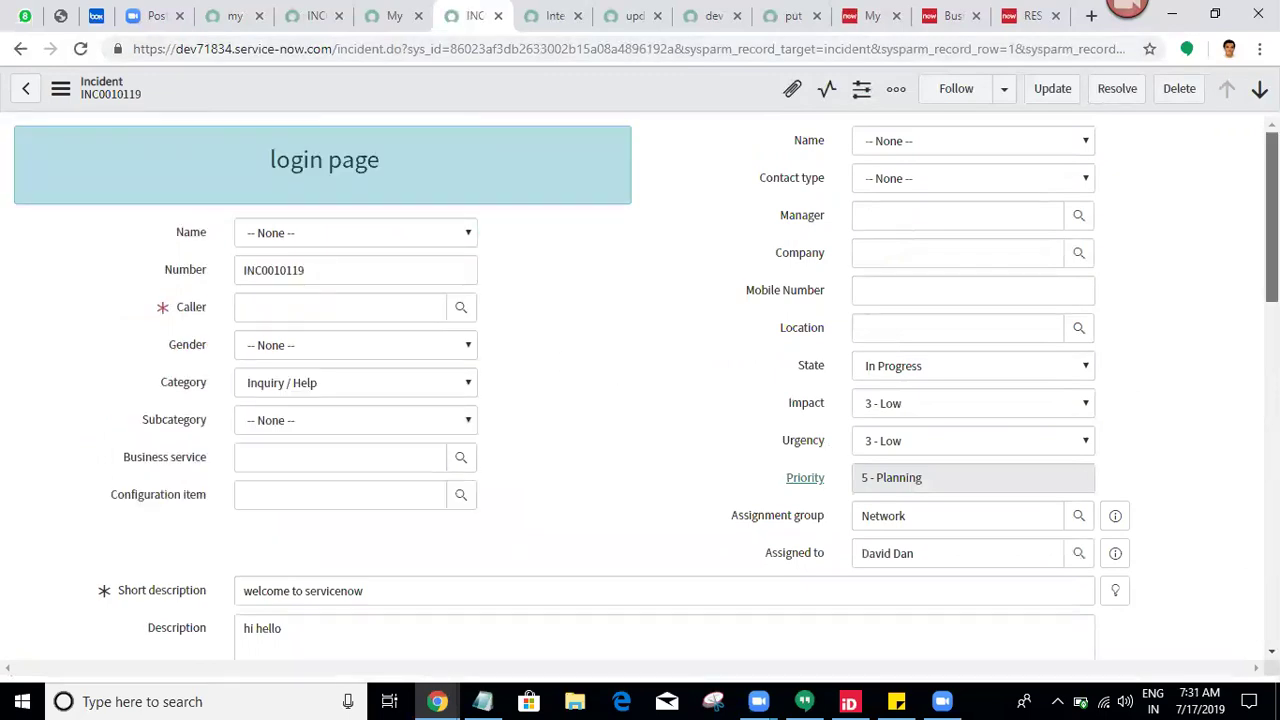
scroll(1066, 428, "down", 1)
double_click(970, 420)
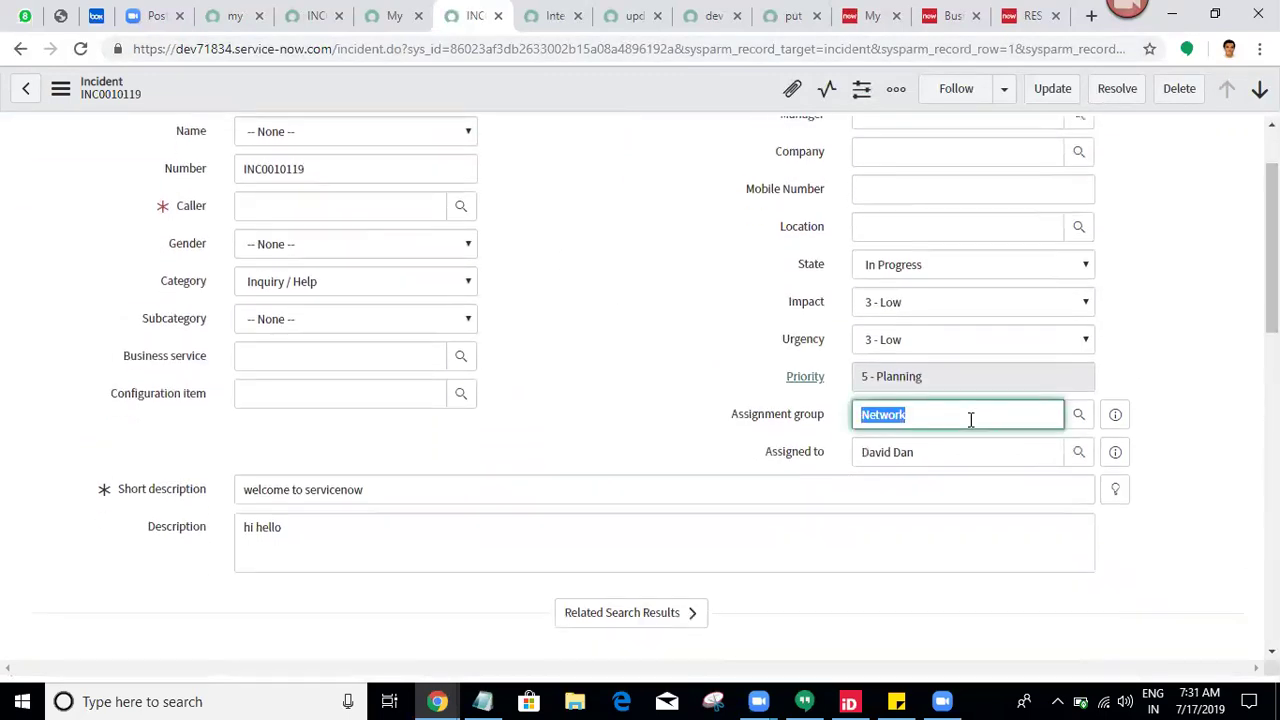
left_click(943, 456)
left_click(502, 474)
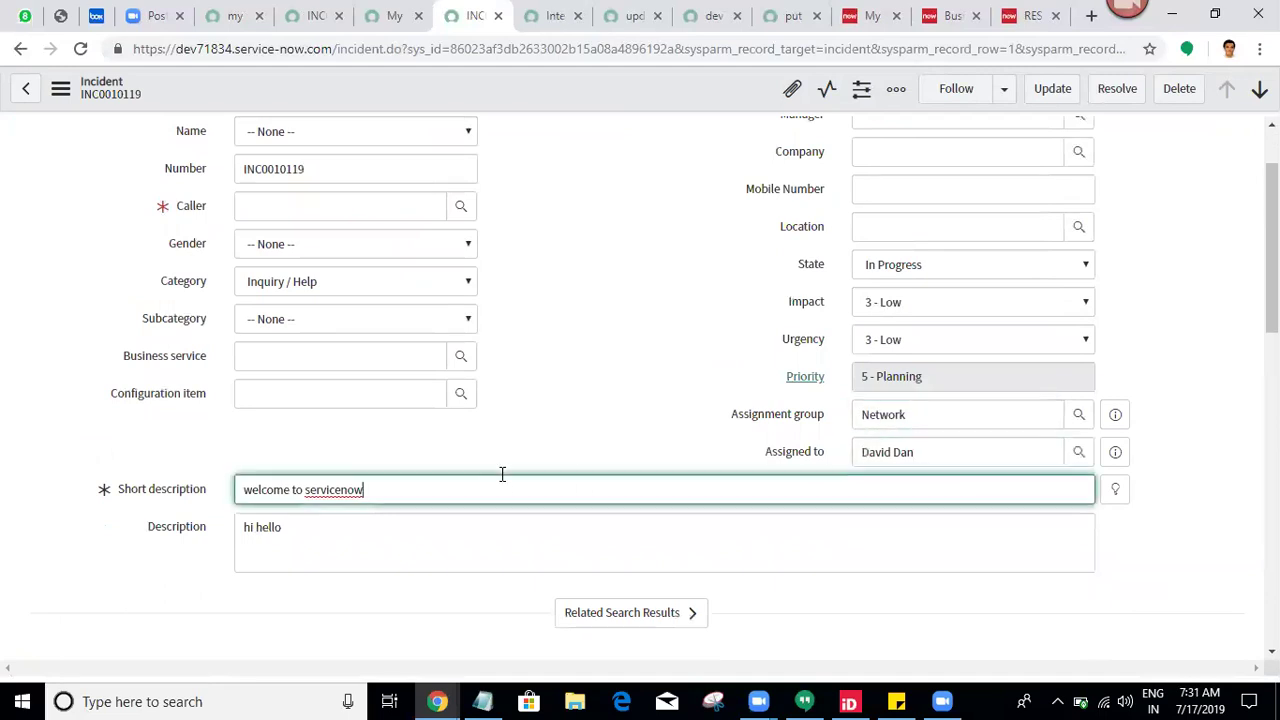
left_click(336, 578)
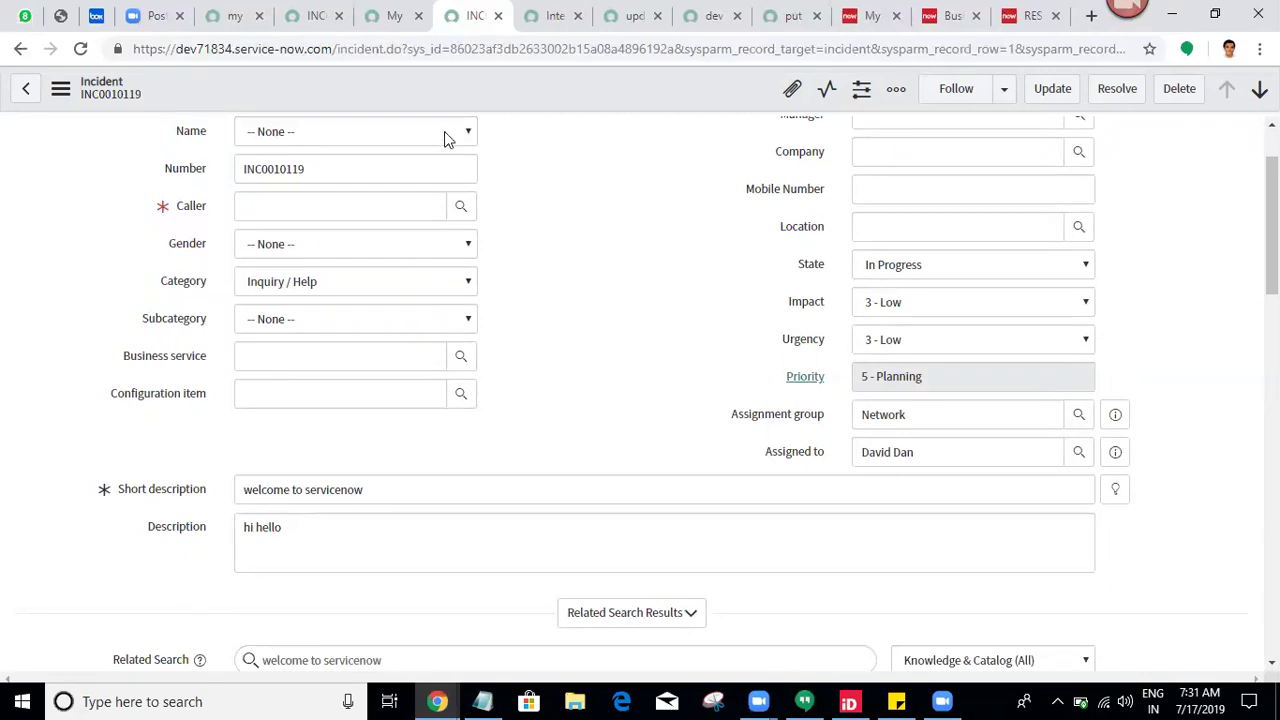
left_click(691, 257)
Step: In the Integration with dev71834 business rule script, delete the commented-out setStringParameterNoEscape lines
left_click(535, 12)
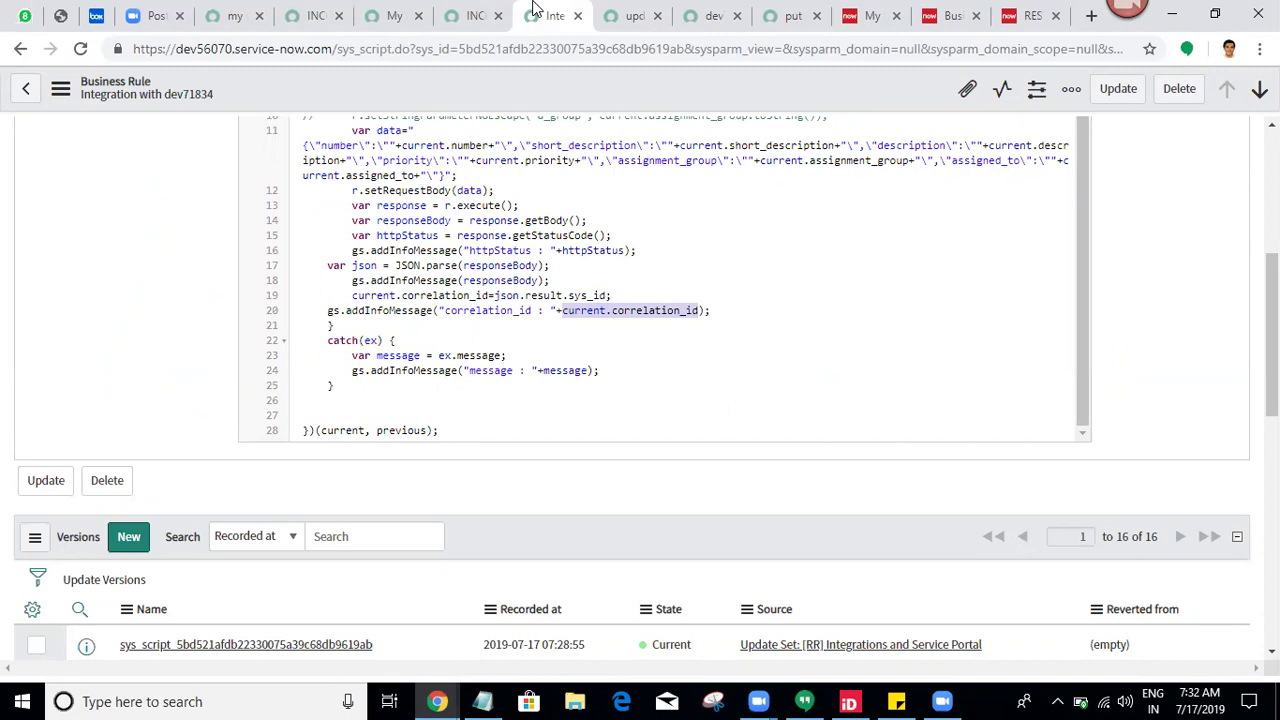
left_click(600, 370)
left_click(969, 340)
scroll(969, 346, "up", 3)
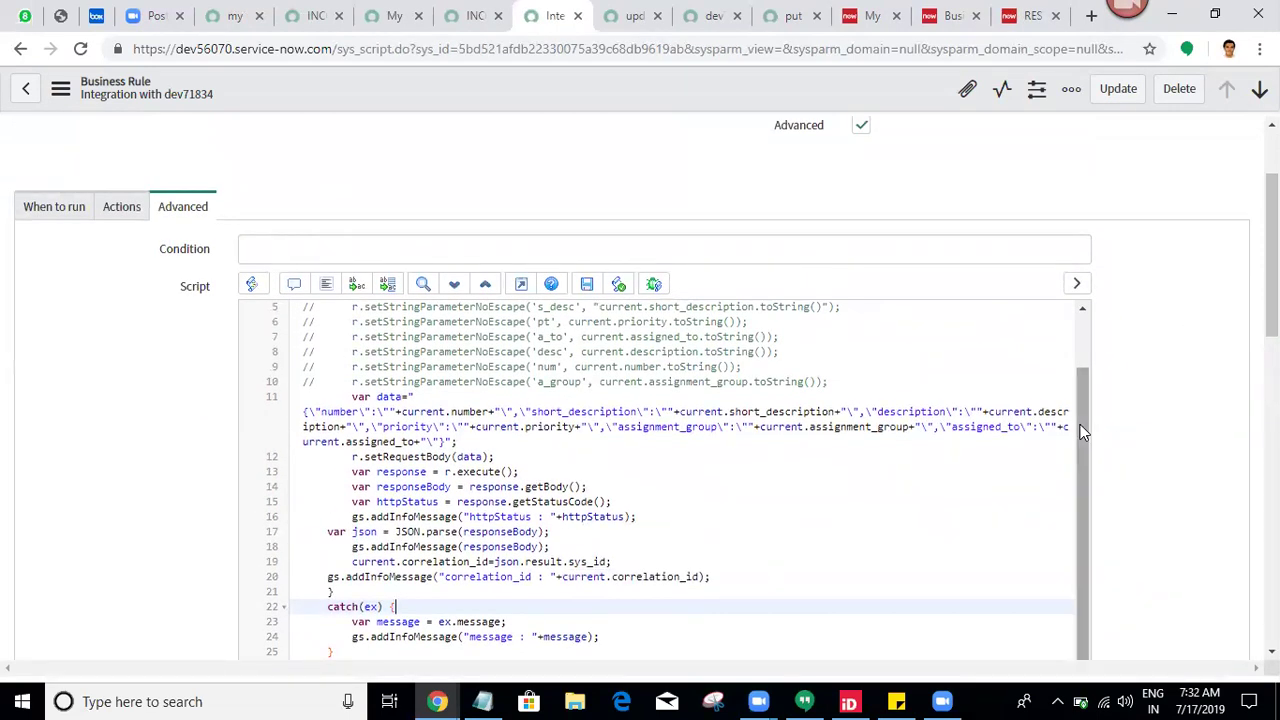
left_click_drag(1080, 430, 1080, 331)
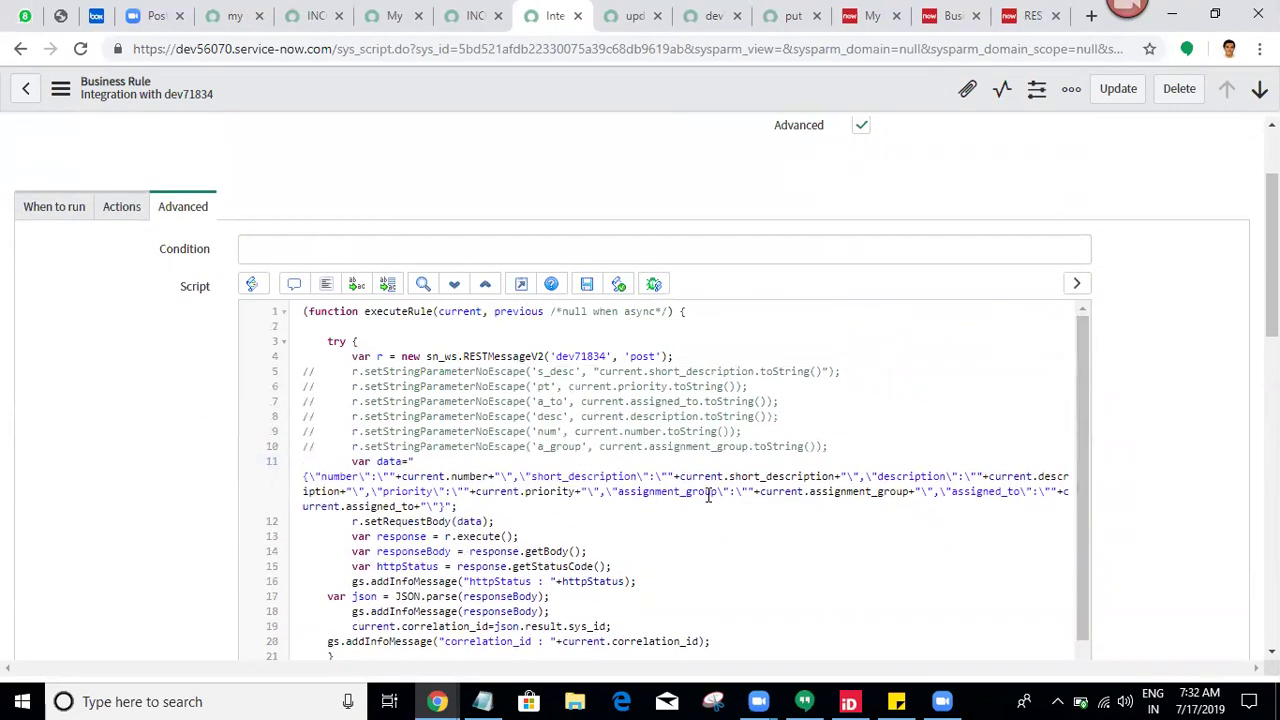
left_click_drag(846, 446, 296, 370)
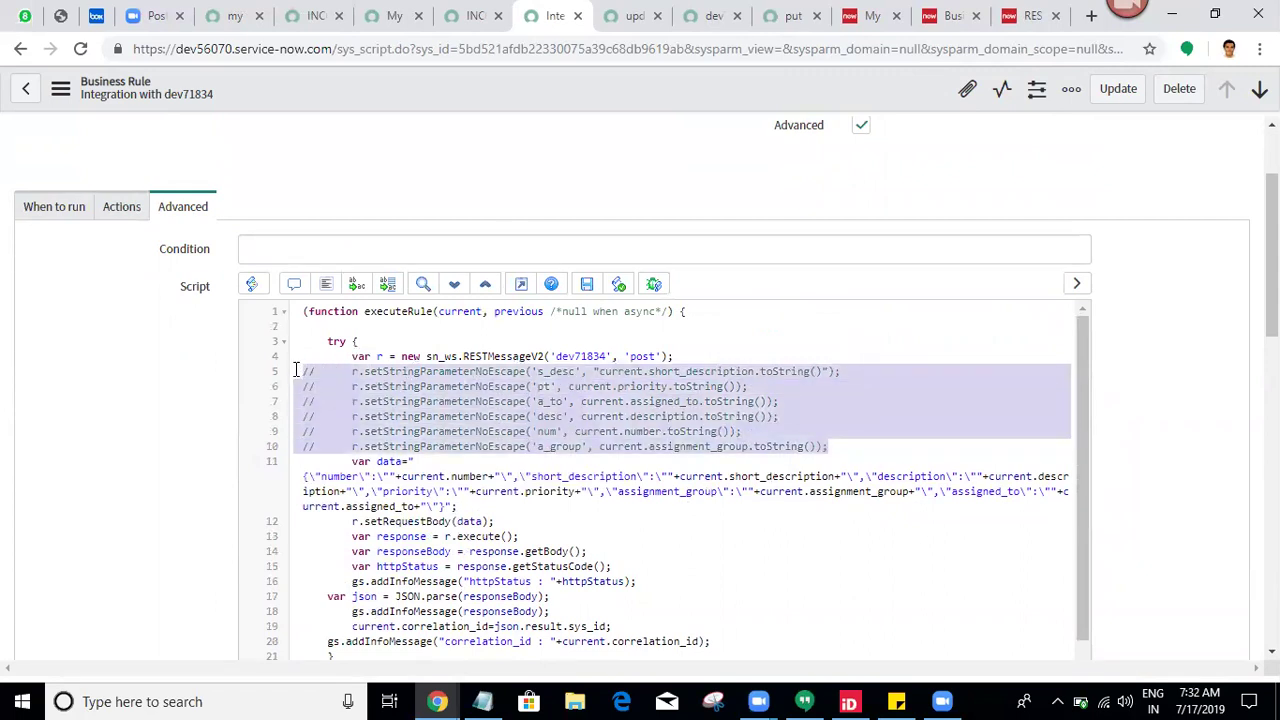
key("Delete")
key("Delete")
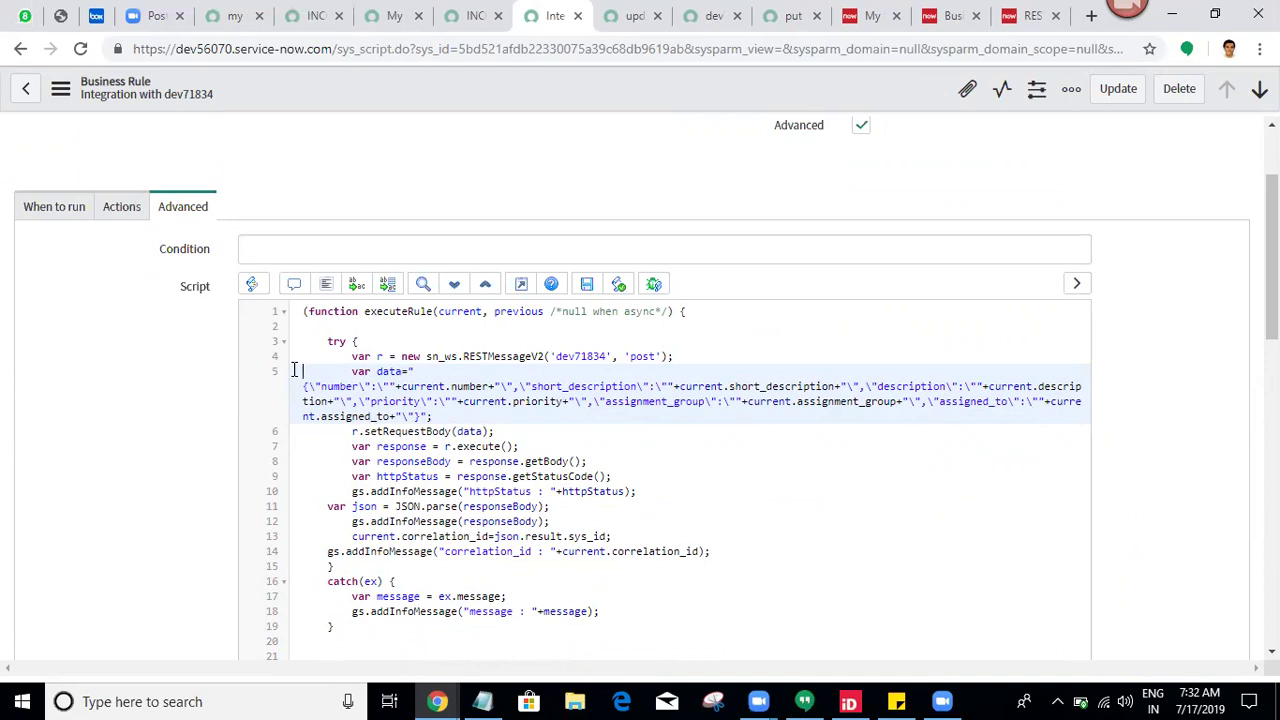
Step: Examine the script's data variable, the setRequestBody(data) call and the current.short_description expression in the JSON string
left_click(425, 370)
left_click_drag(433, 417, 287, 371)
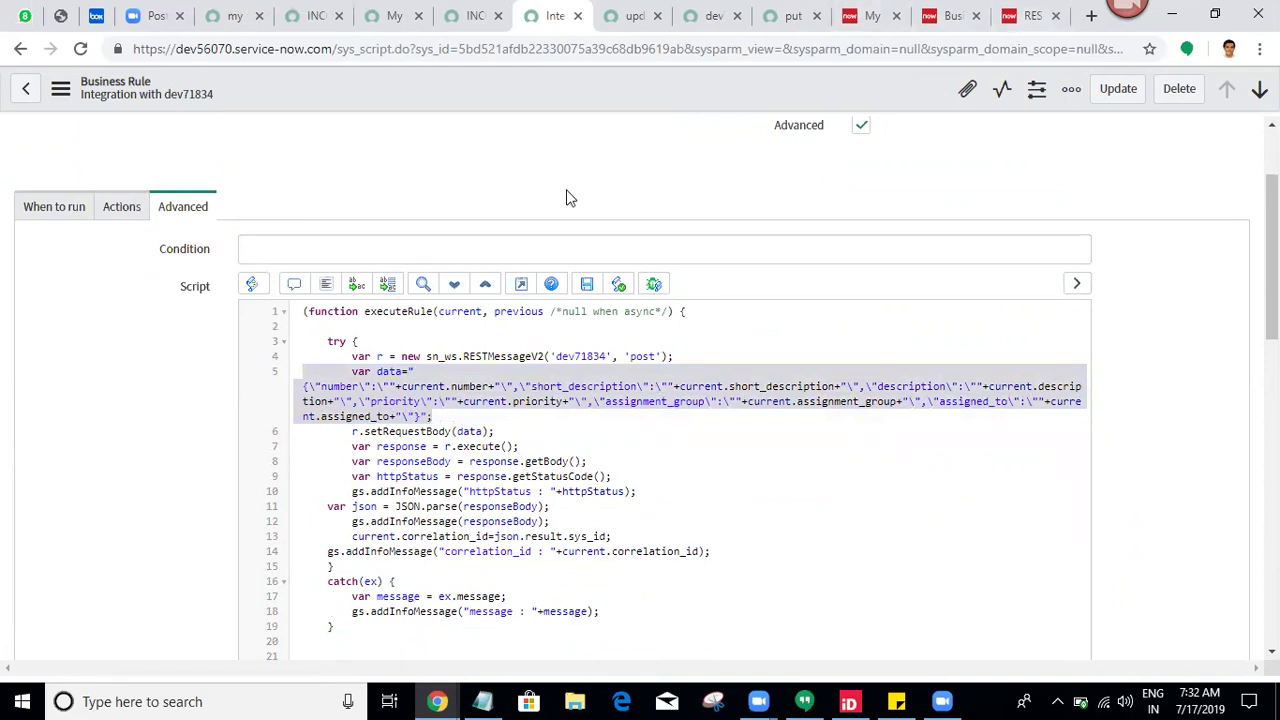
left_click(532, 410)
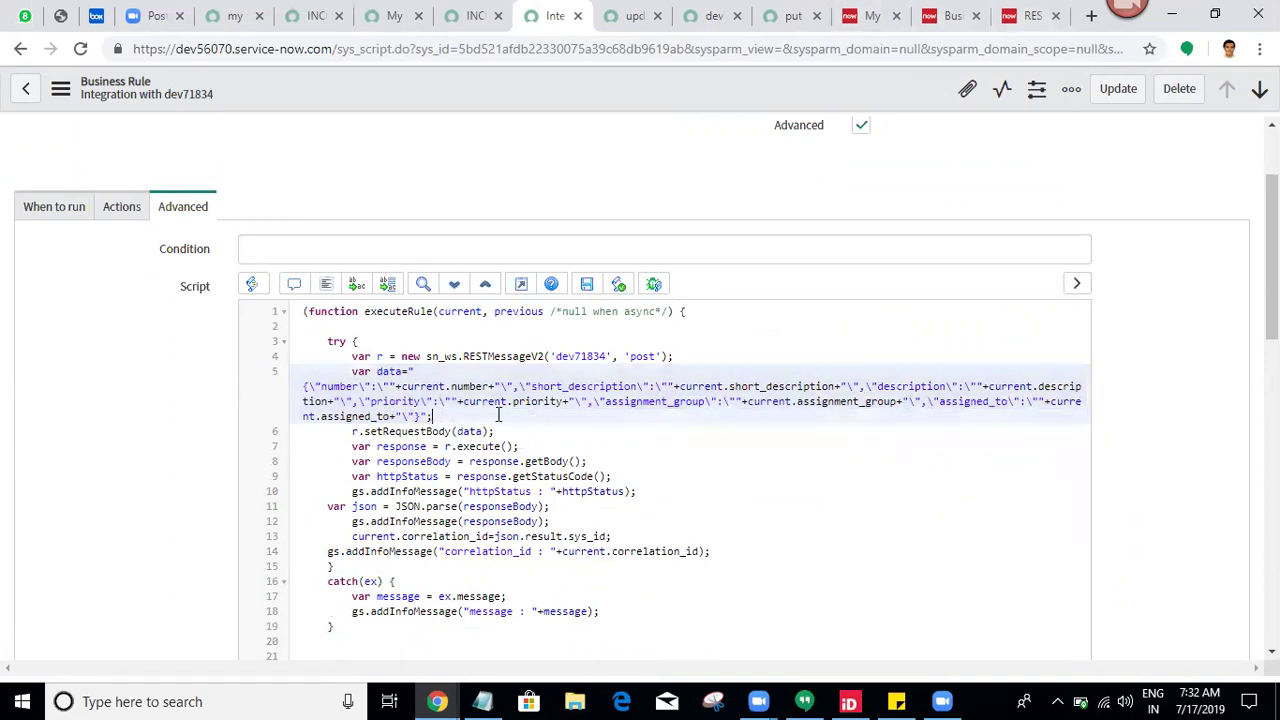
double_click(395, 432)
left_click(505, 430)
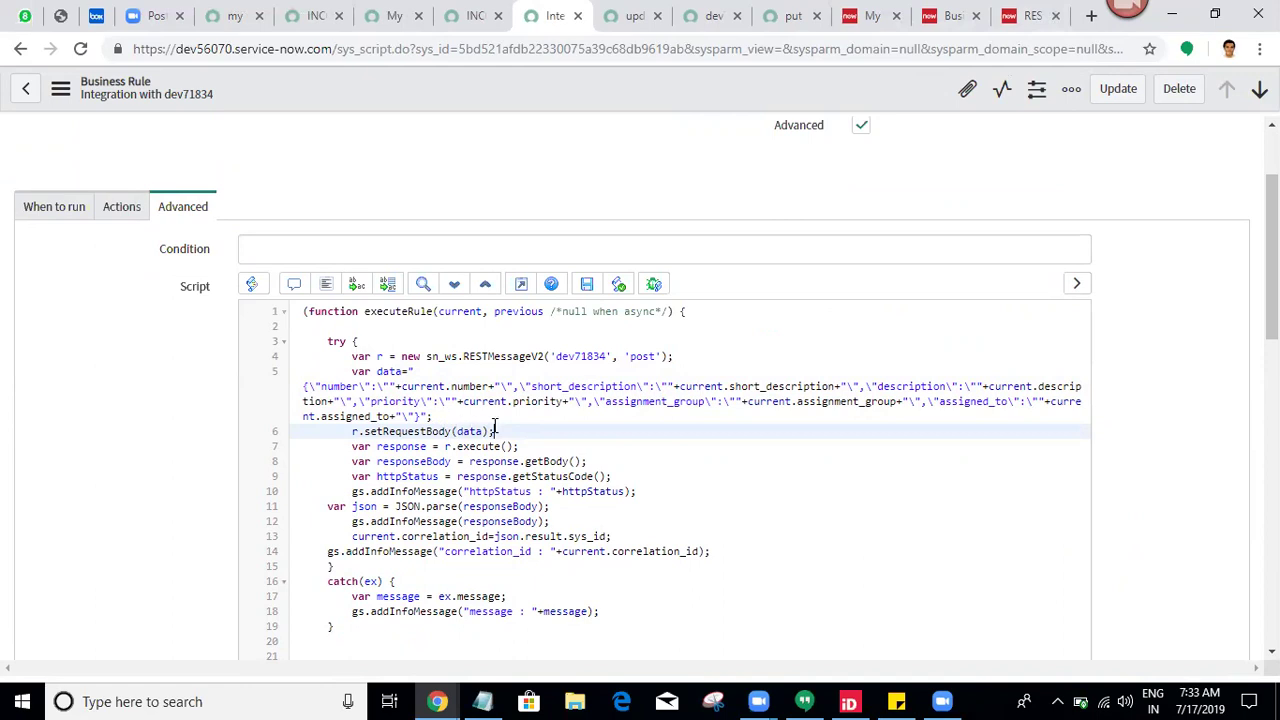
left_click(760, 386)
double_click(760, 386)
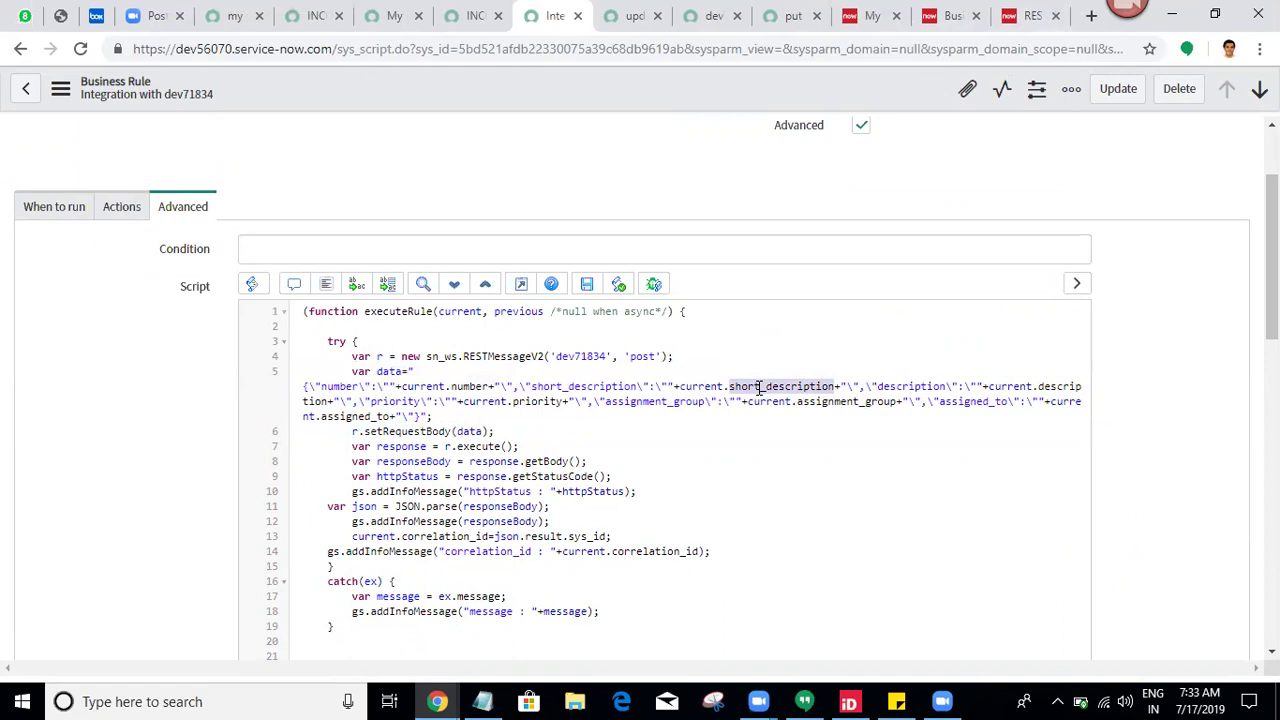
left_click(678, 387)
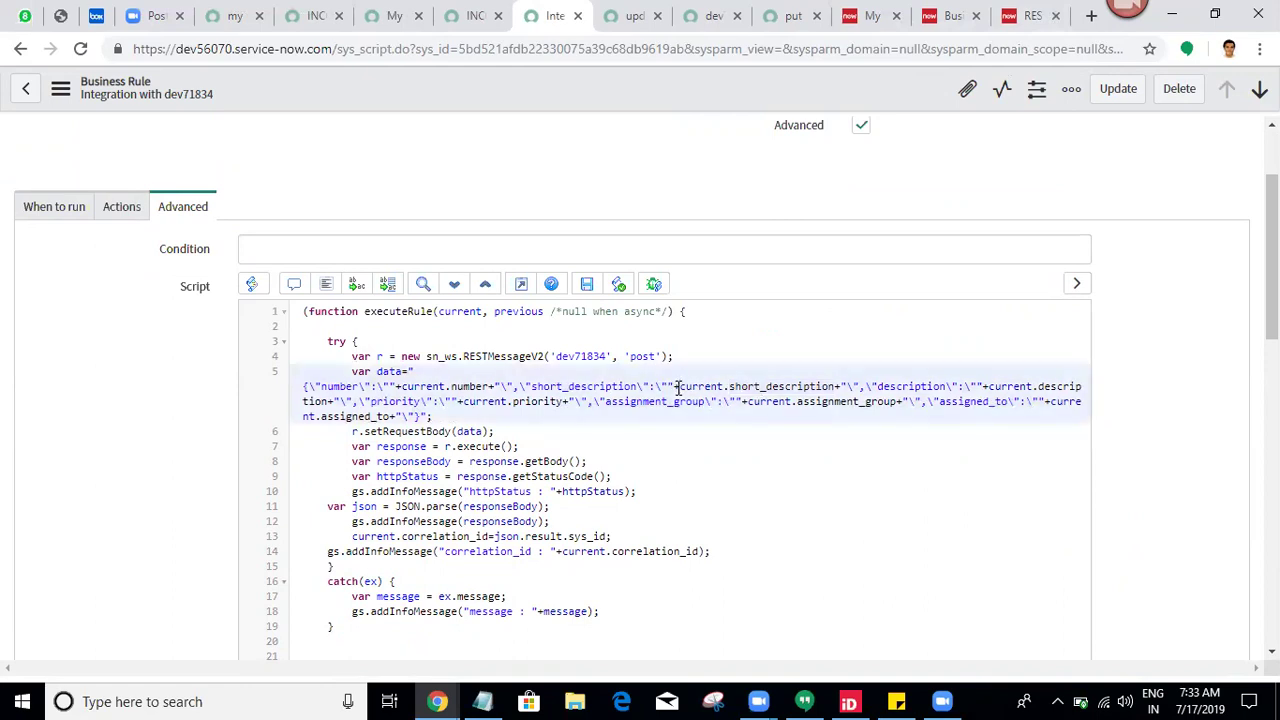
left_click_drag(678, 387, 836, 387)
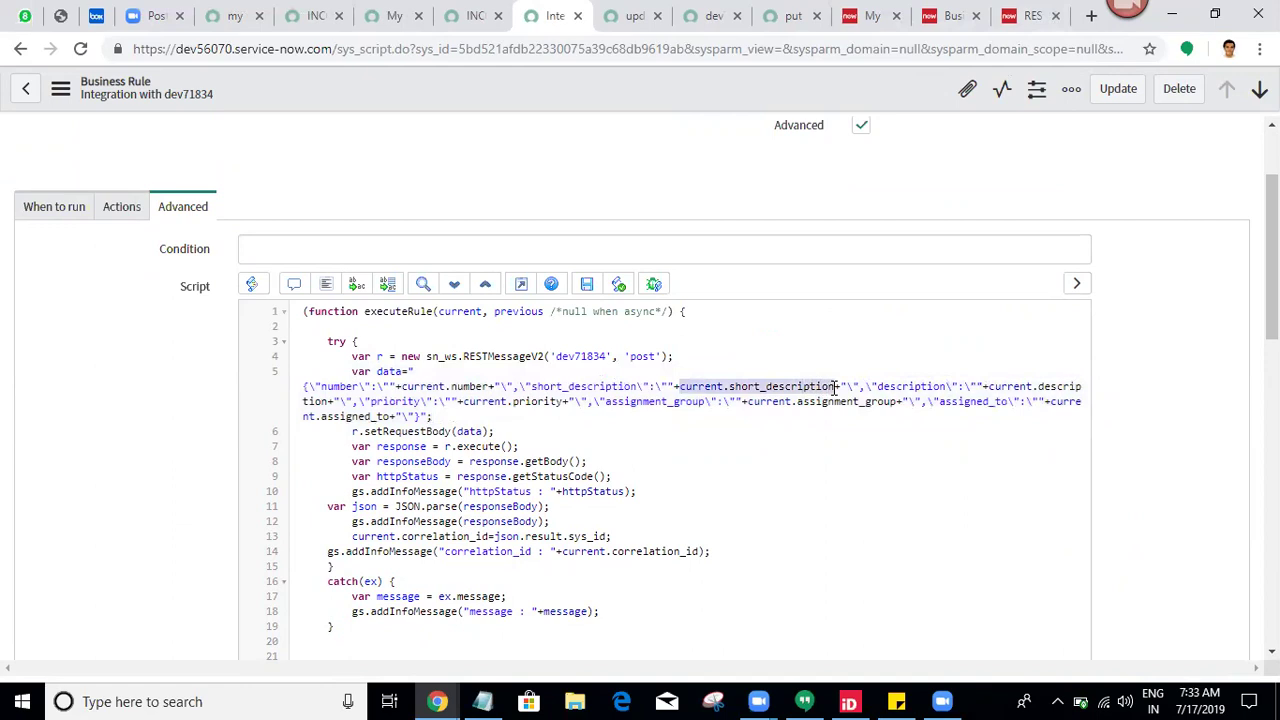